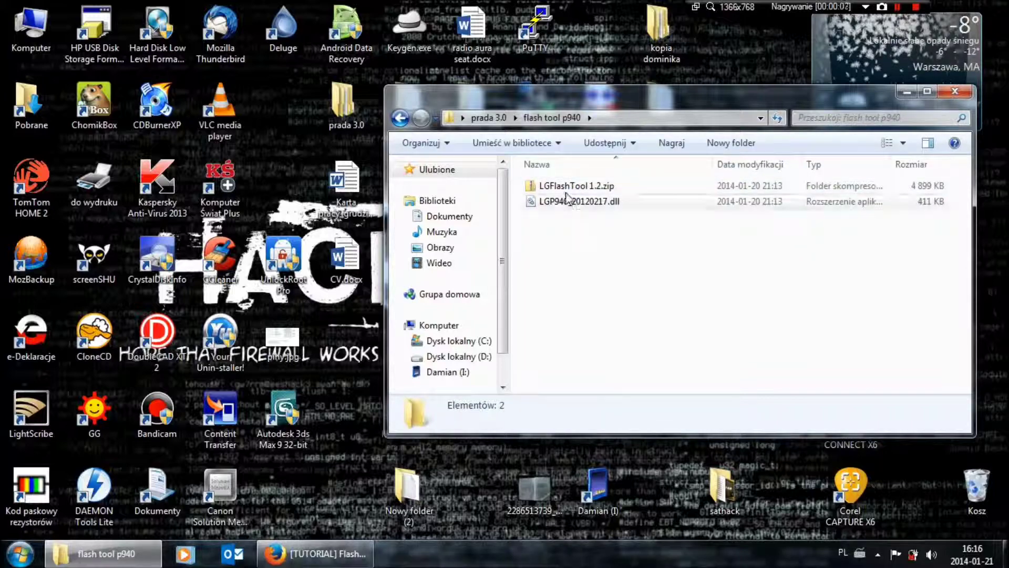
- Extract LGFlashTool 1.2.zip directly into its current folder, flash tool p940, with 7-Zip
click(563, 186)
right_click(564, 187)
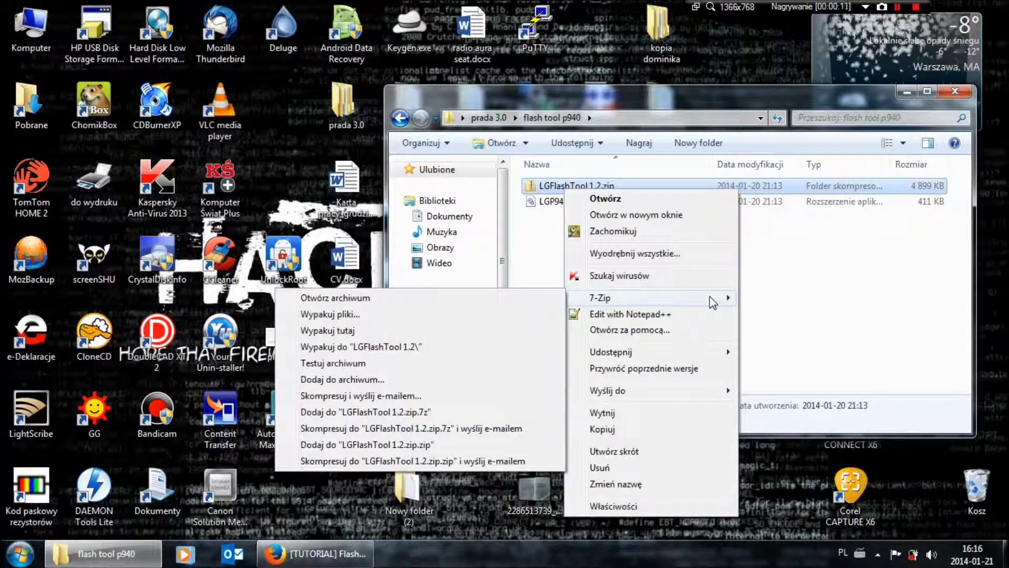
mouse_move(599, 299)
click(526, 325)
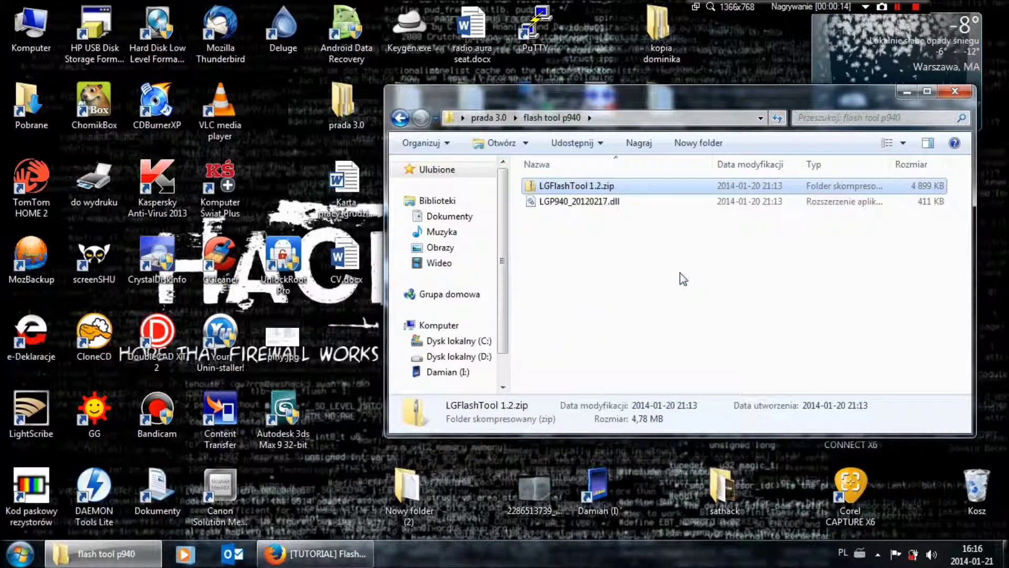
click(683, 277)
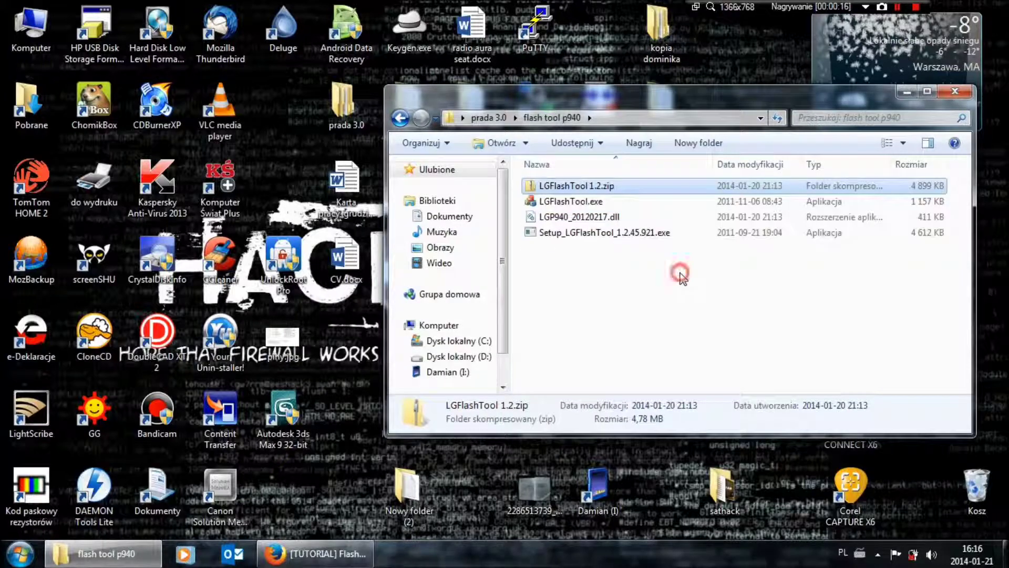
- Run Setup_LGFlashTool_1.2.45.921.exe and start the installation in the proposed location
click(579, 235)
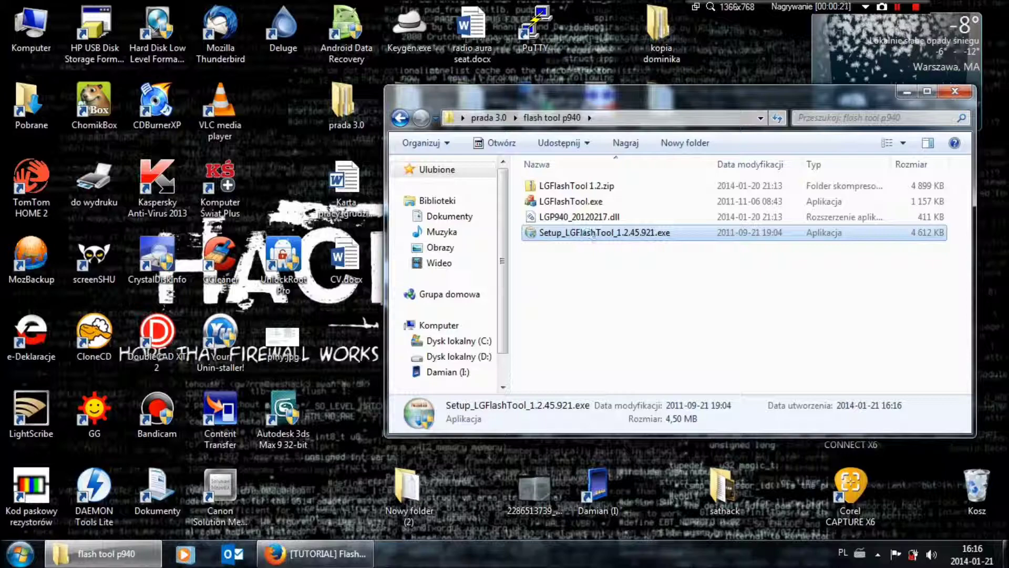
double_click(593, 233)
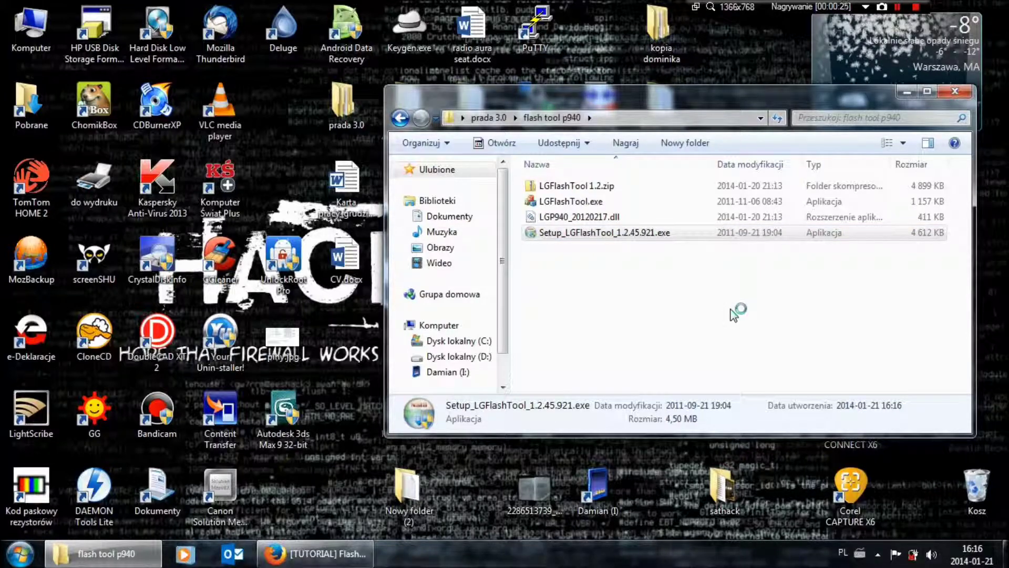
click(593, 393)
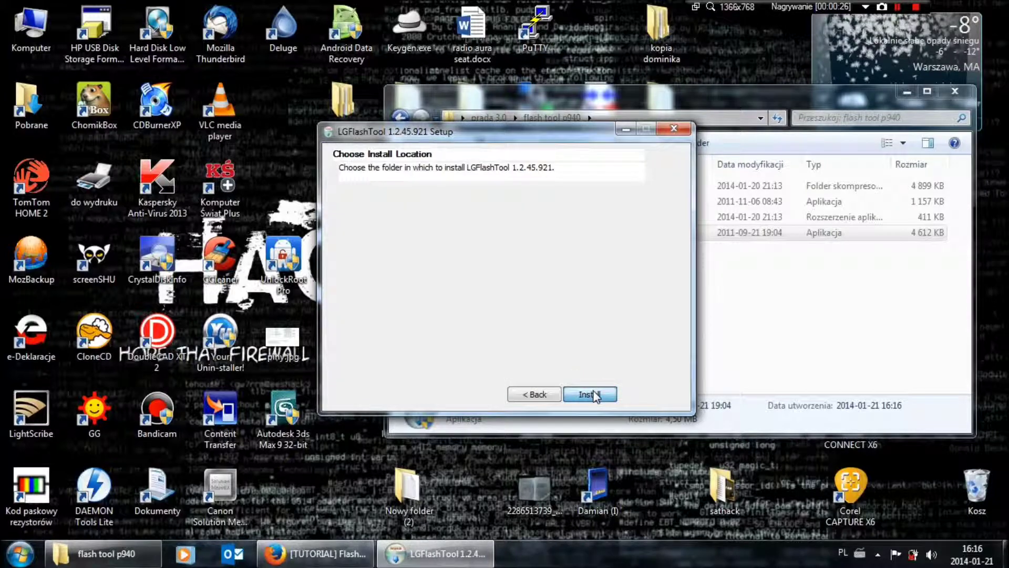
click(593, 393)
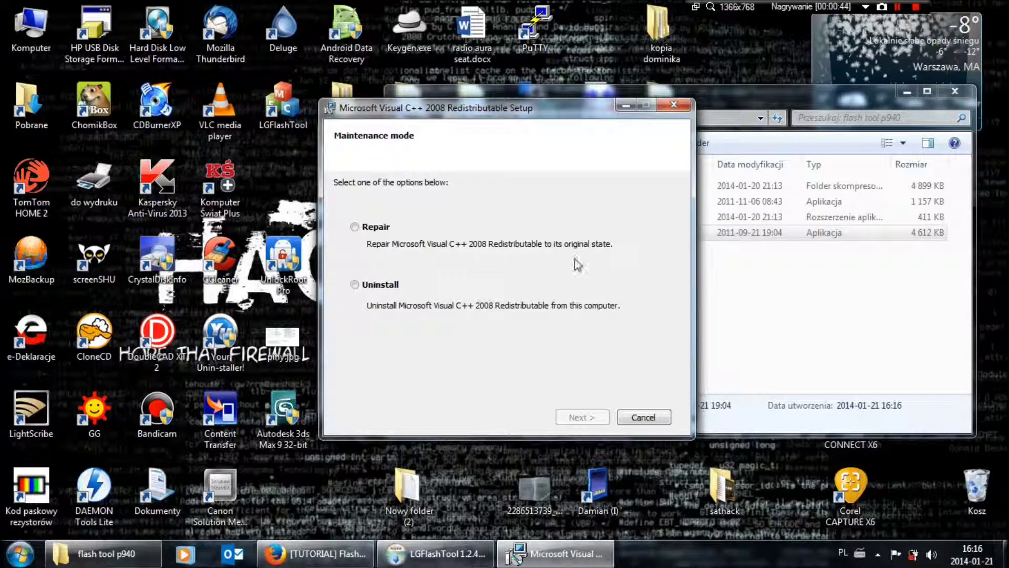
- Repair the Microsoft Visual C++ 2008 Redistributable and finish the LGFlashTool setup without running the program
click(355, 228)
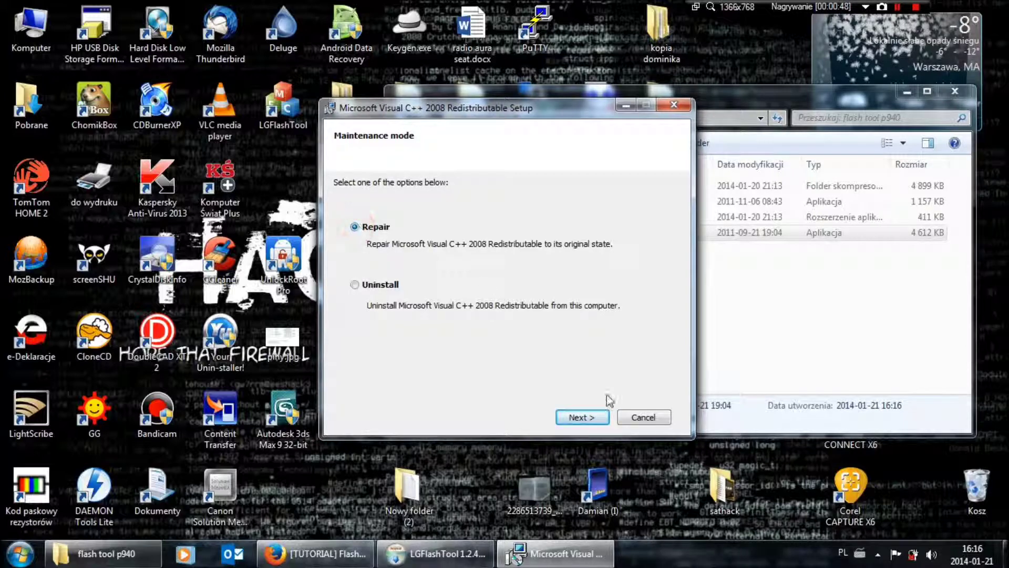
click(590, 417)
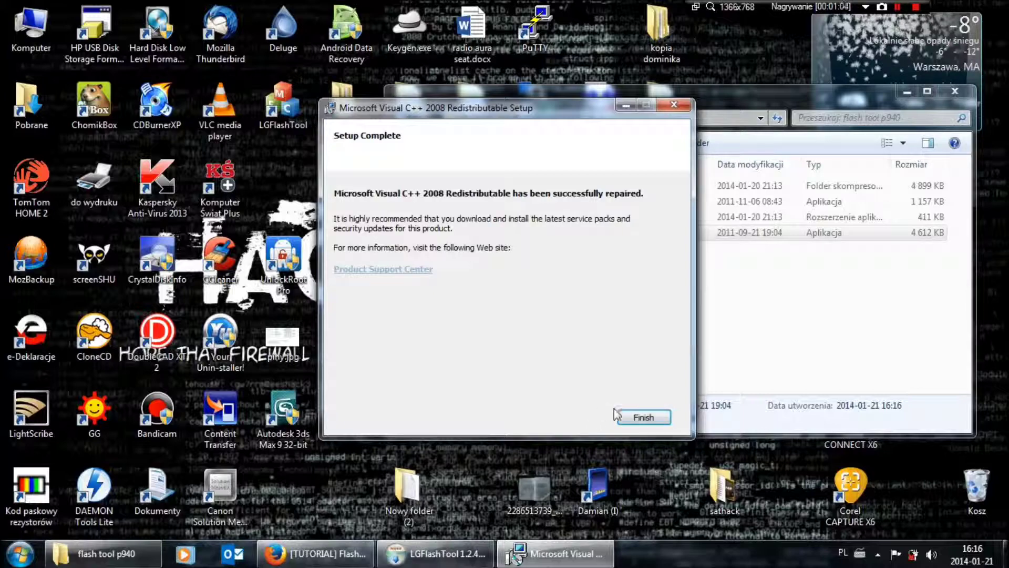
click(655, 418)
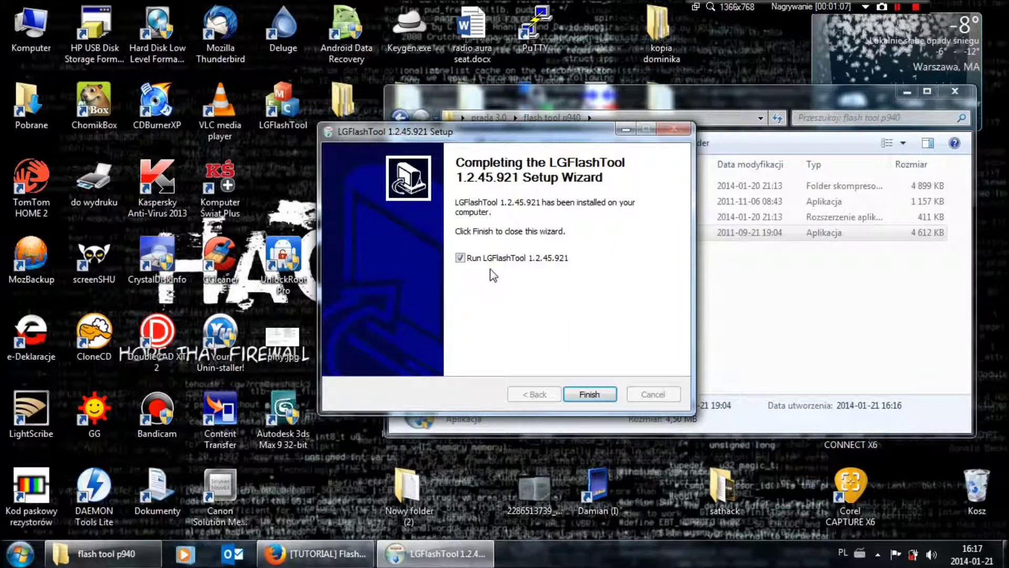
click(460, 257)
click(590, 394)
- Copy LGFlashTool.exe from the flash tool p940 folder into C:\LG\LGFlashTool, replacing the existing file, and close the folder window
double_click(591, 200)
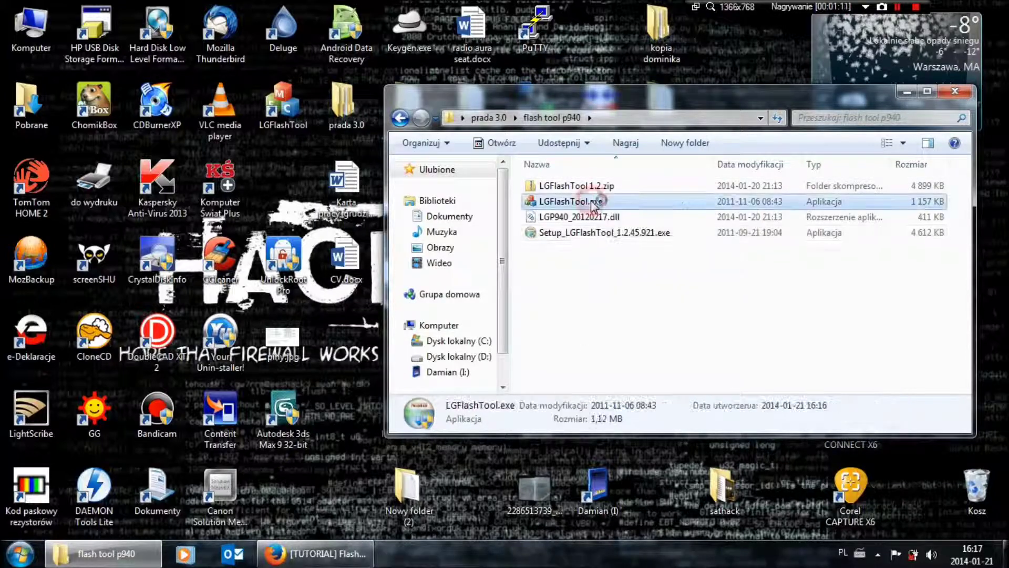
right_click(591, 200)
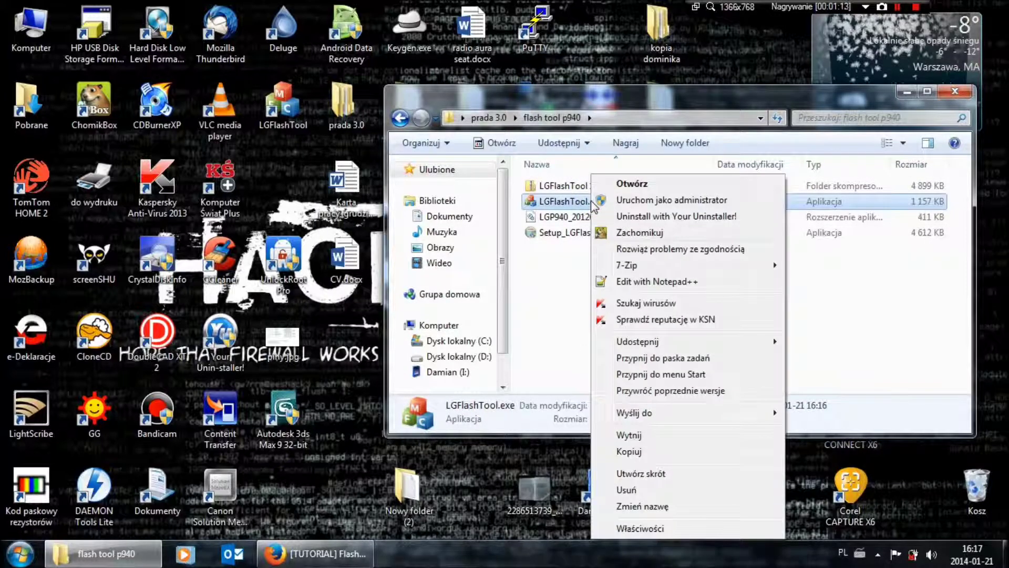
click(610, 451)
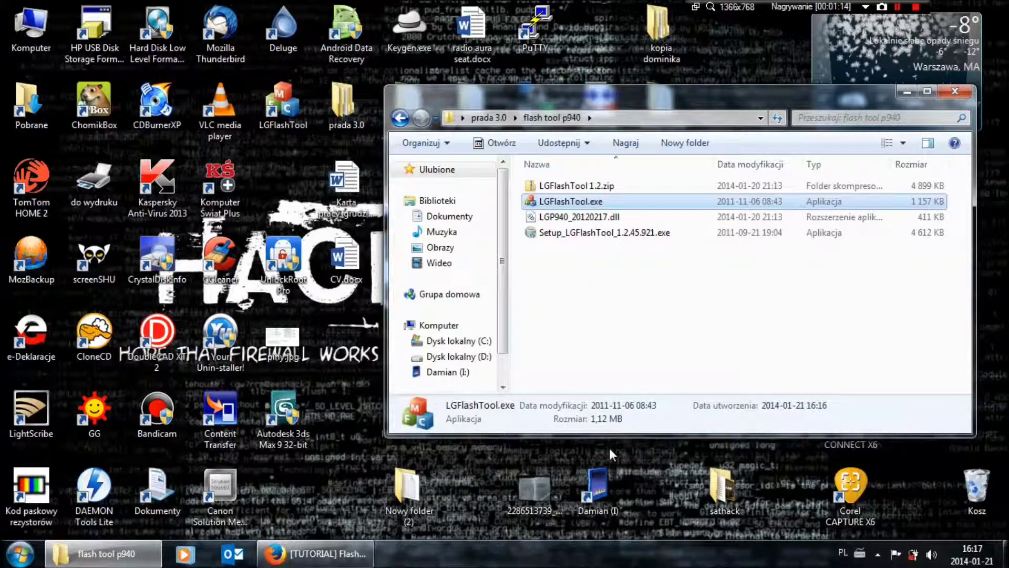
click(469, 340)
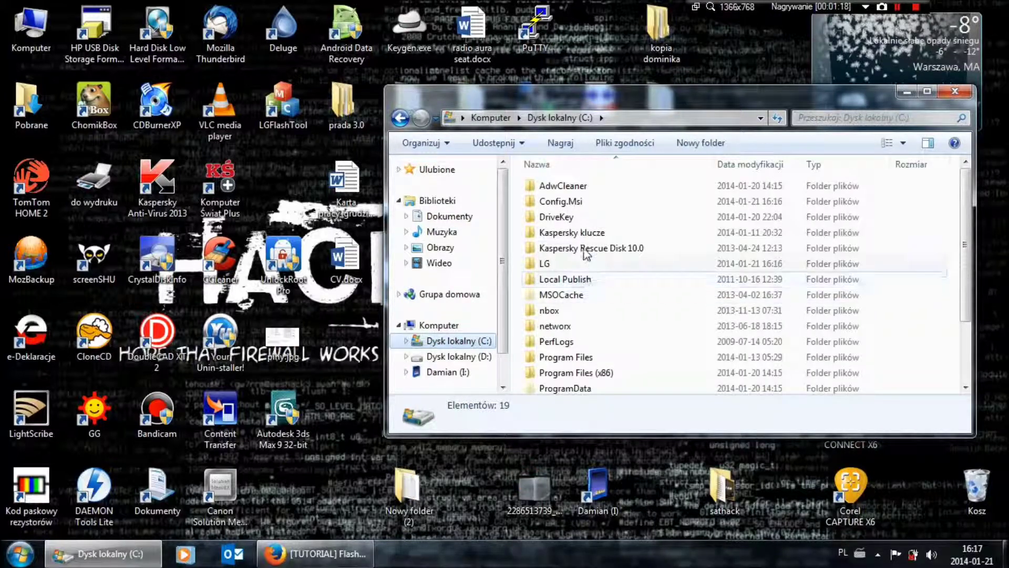
double_click(625, 264)
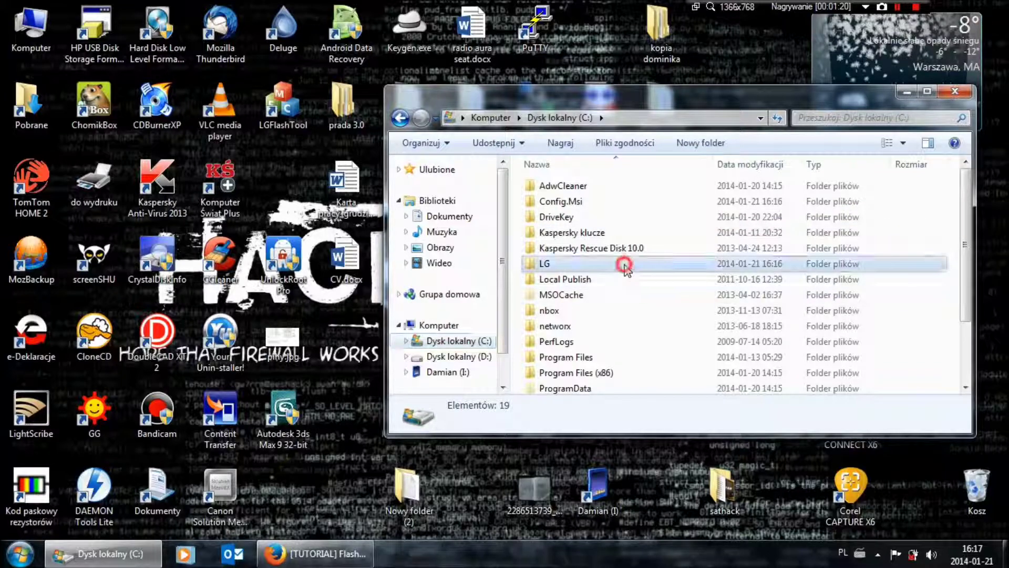
click(606, 184)
double_click(606, 184)
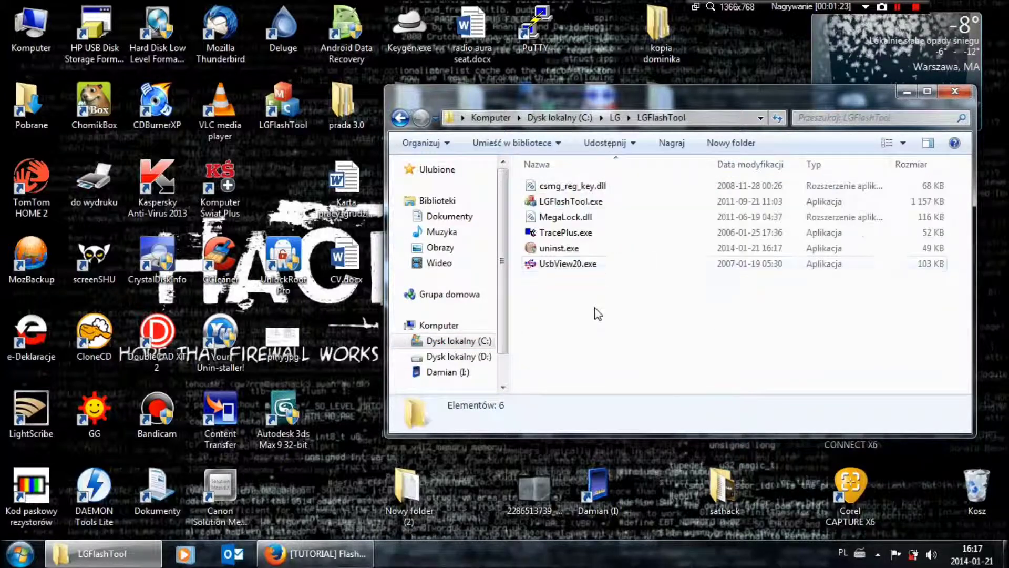
right_click(594, 310)
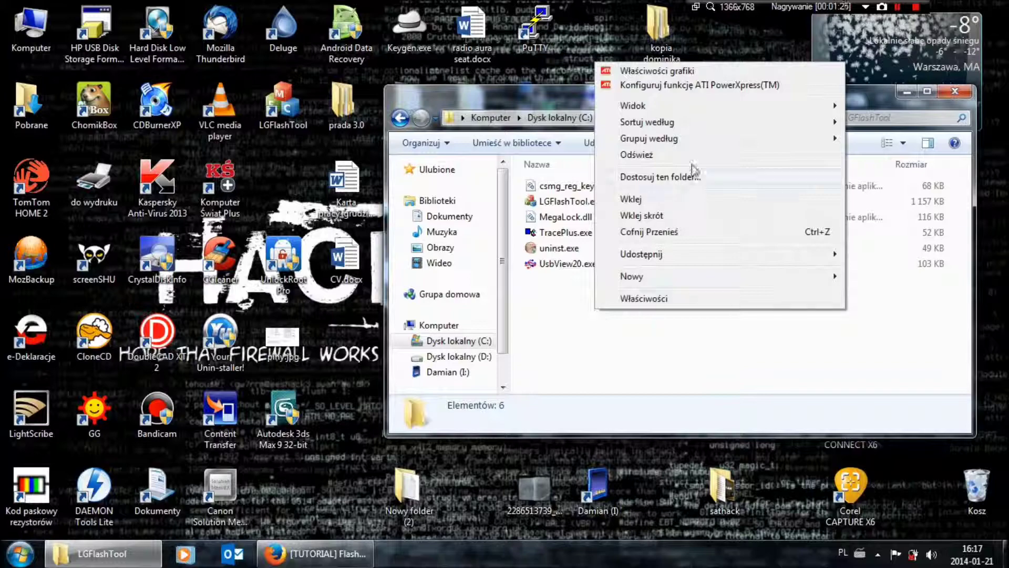
click(687, 199)
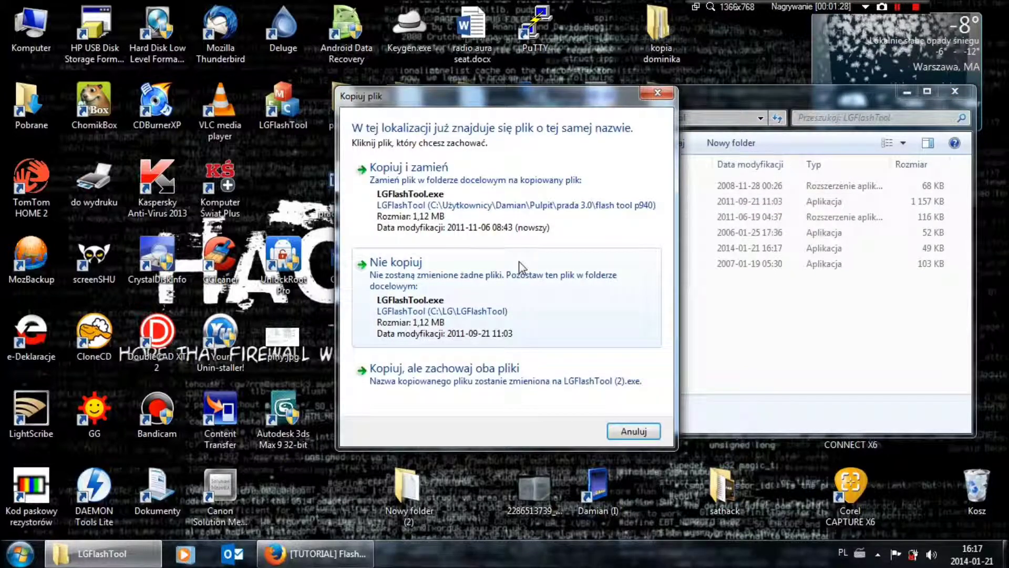
click(491, 210)
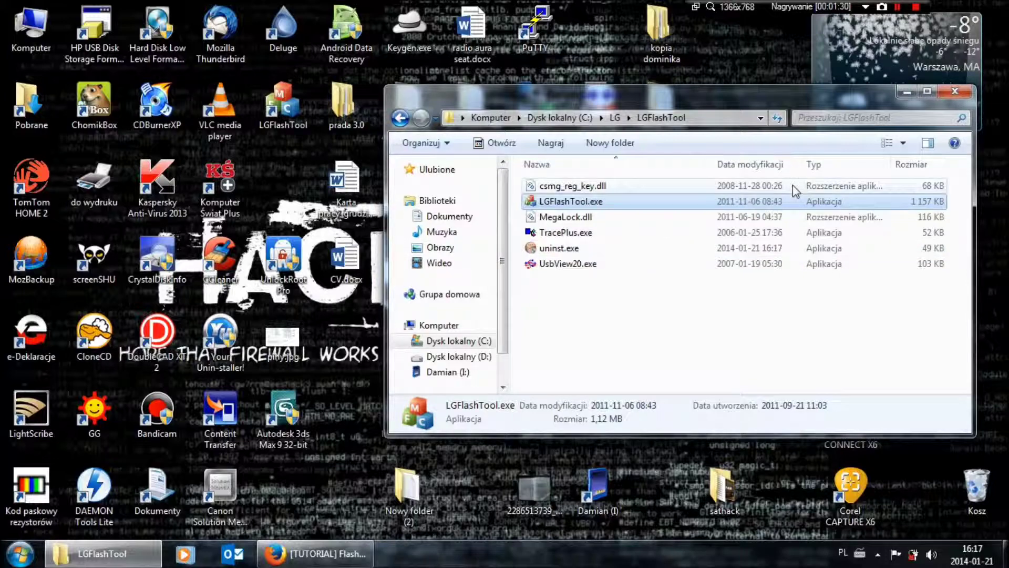
click(953, 93)
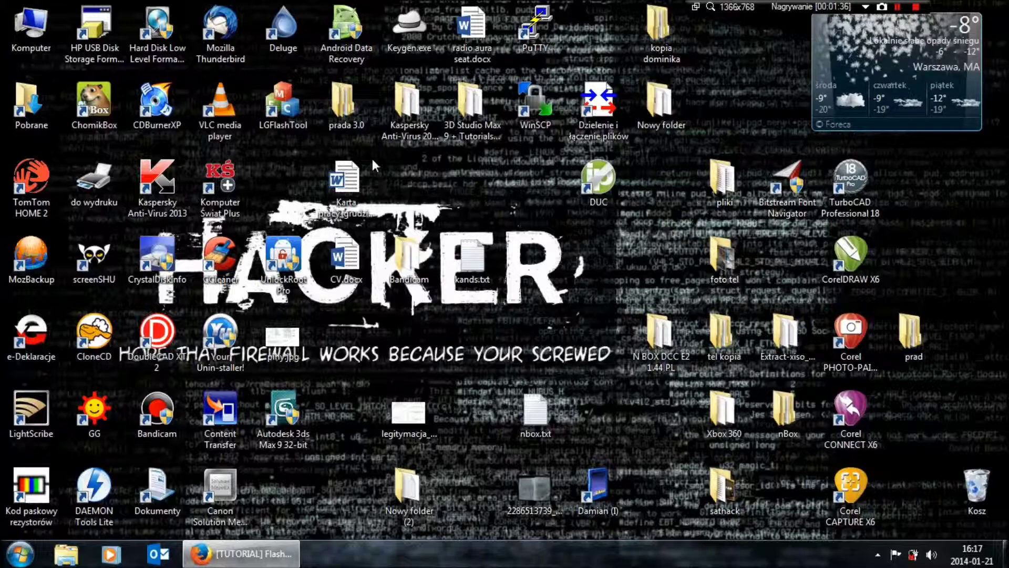
- Launch OMAPFlashInstaller.msi from the OMAPFlashInstaller-4.10(2) folder inside prada 3.0
double_click(359, 136)
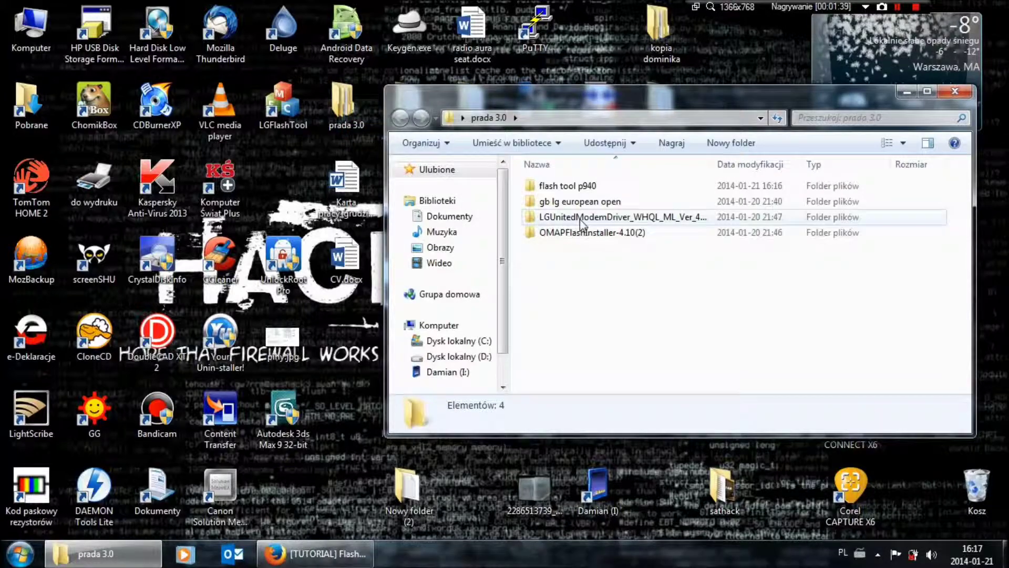
double_click(587, 234)
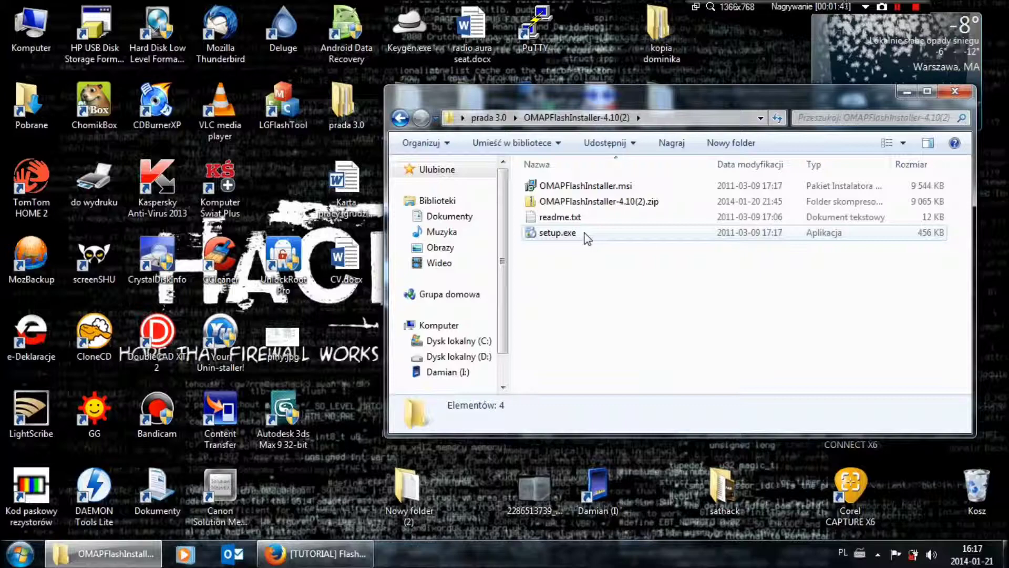
click(588, 191)
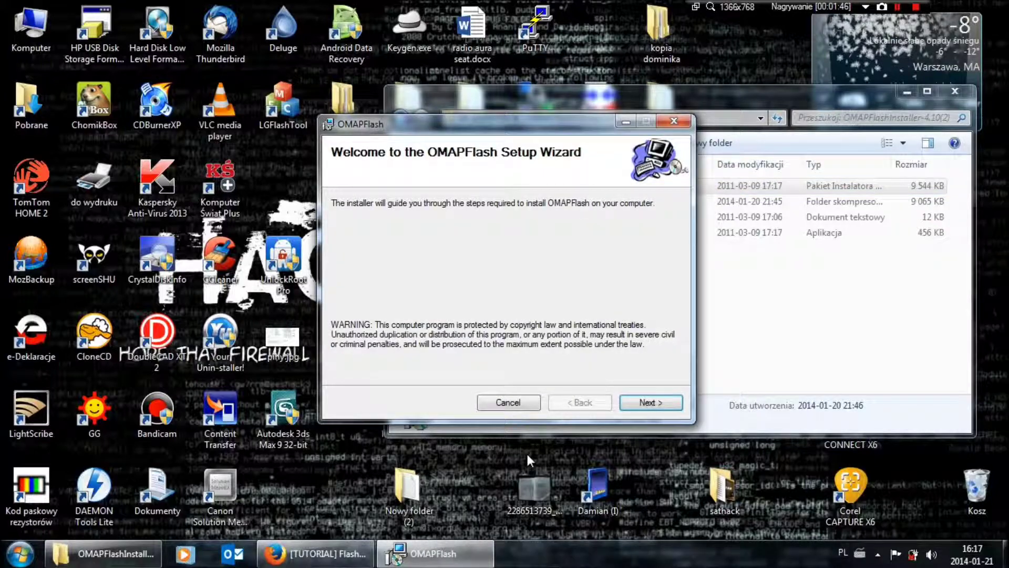
- Accept the OMAPFlash license agreement, install it for everyone in the proposed folder, and close the wizard
click(650, 403)
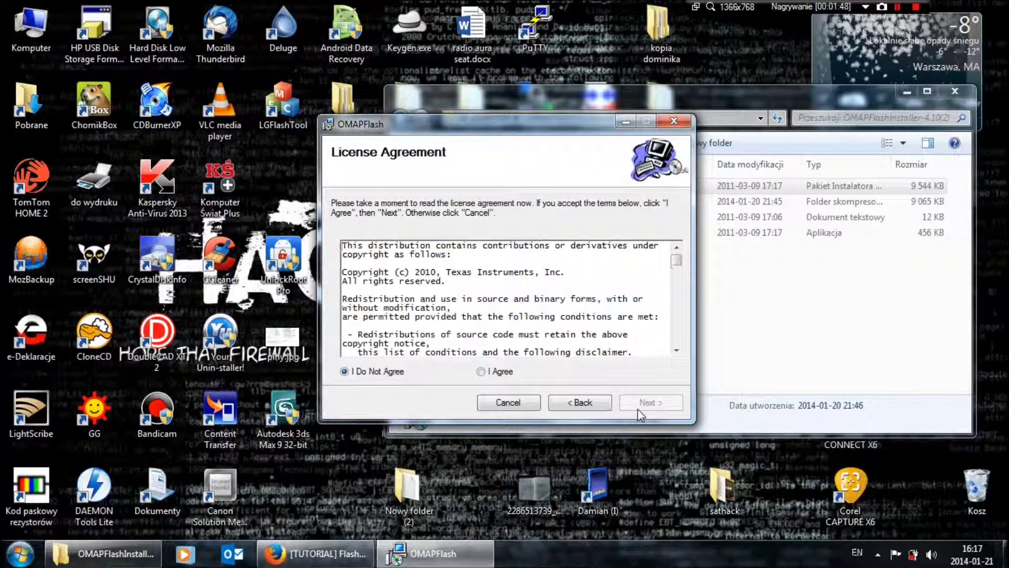
click(480, 371)
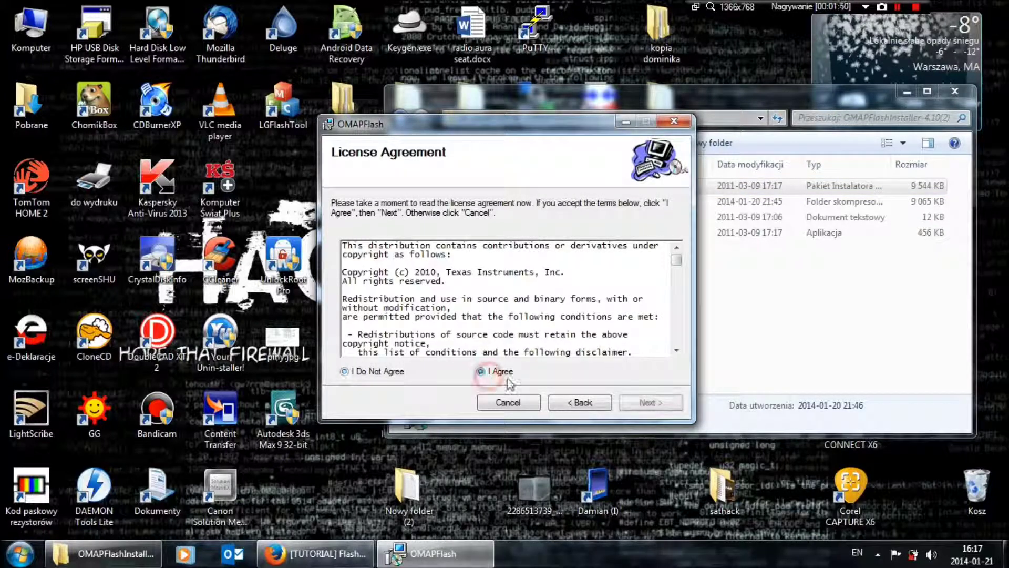
click(569, 406)
click(639, 403)
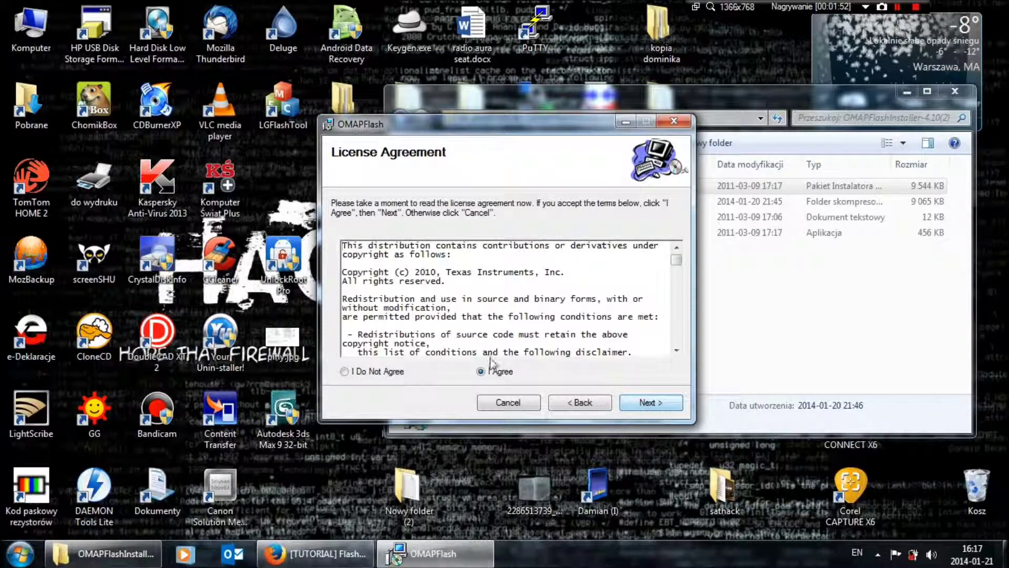
click(637, 403)
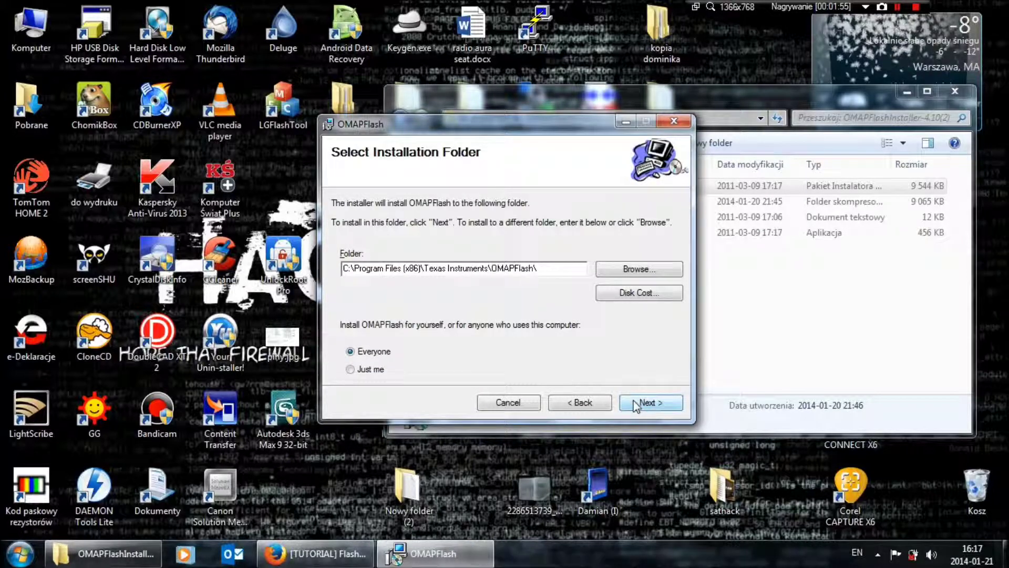
click(635, 403)
click(635, 404)
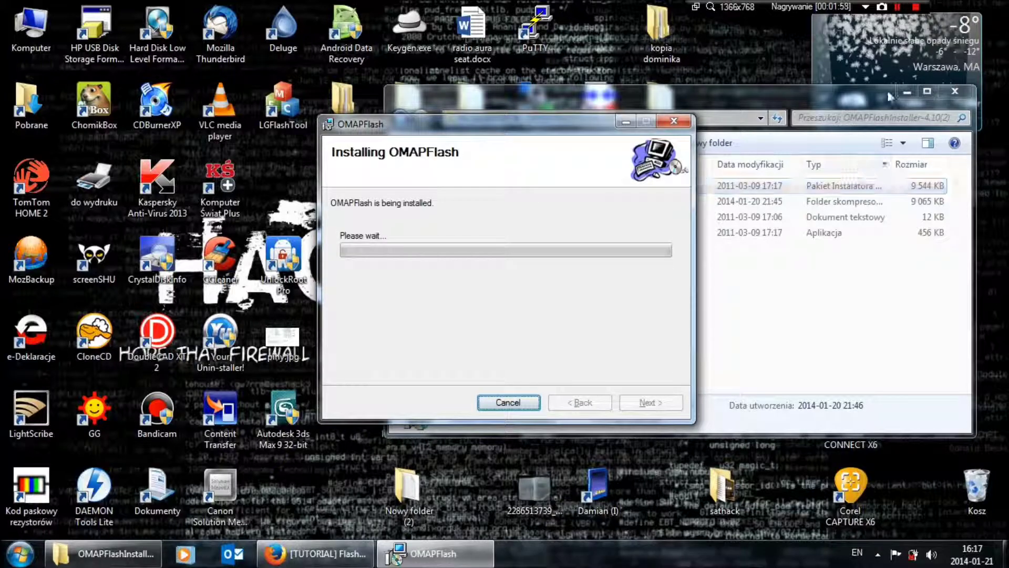
click(898, 7)
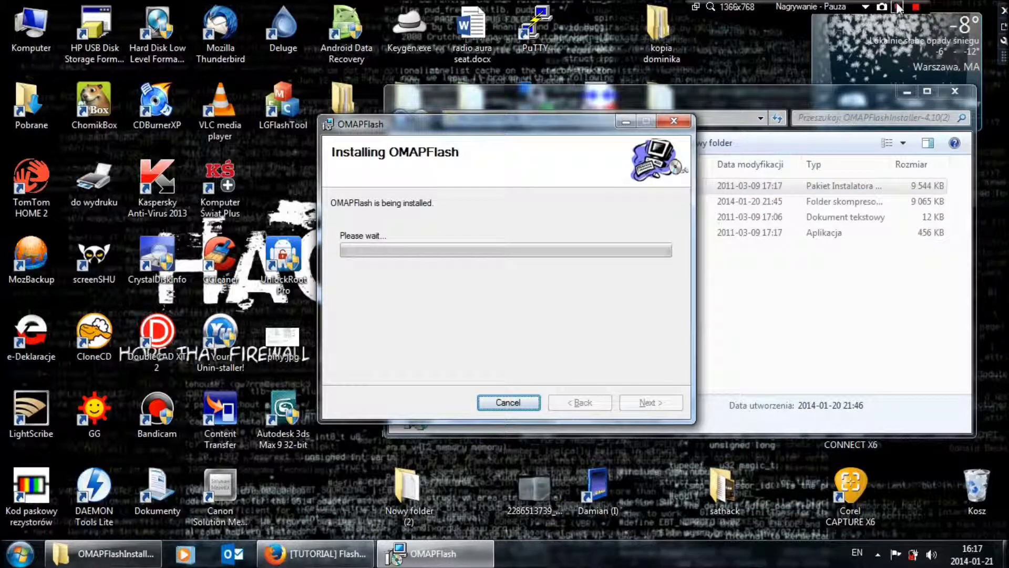
click(898, 7)
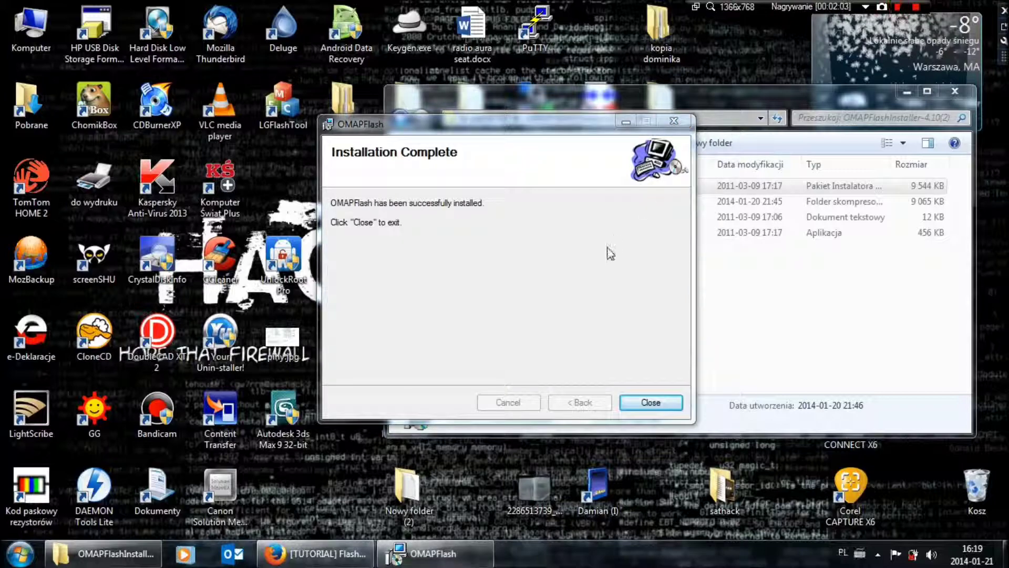
click(646, 402)
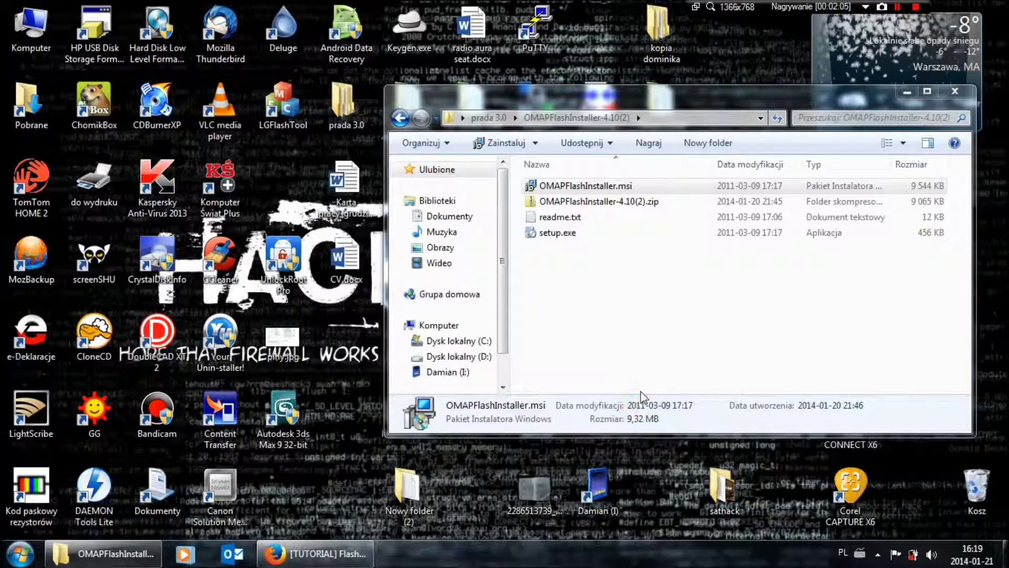
- Launch the LGUnitedMobileDriver_S497CA20_WHQL installer from the inner LGUnitedModemDriver folder inside prada 3.0
key(BackSpace)
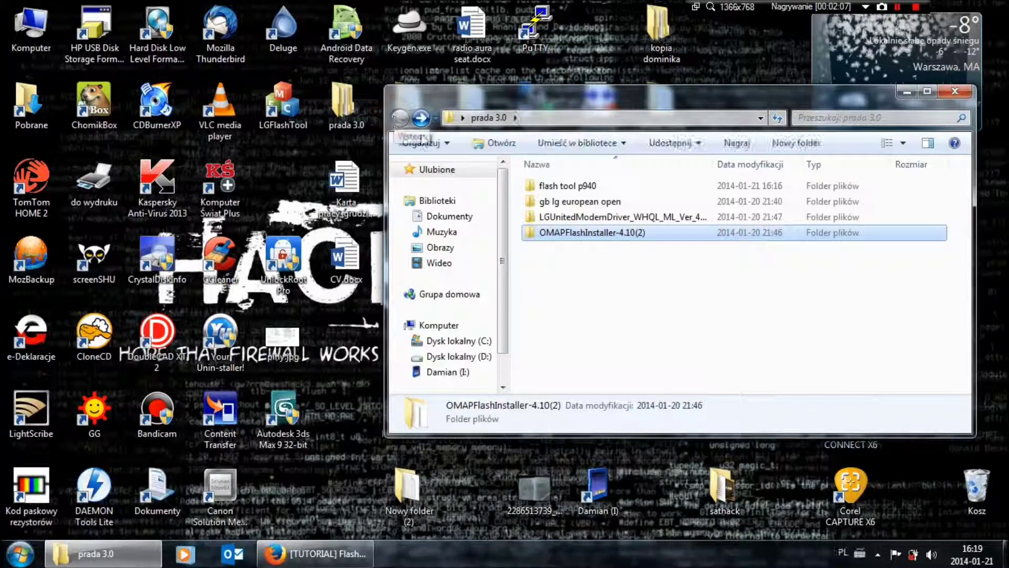
double_click(547, 216)
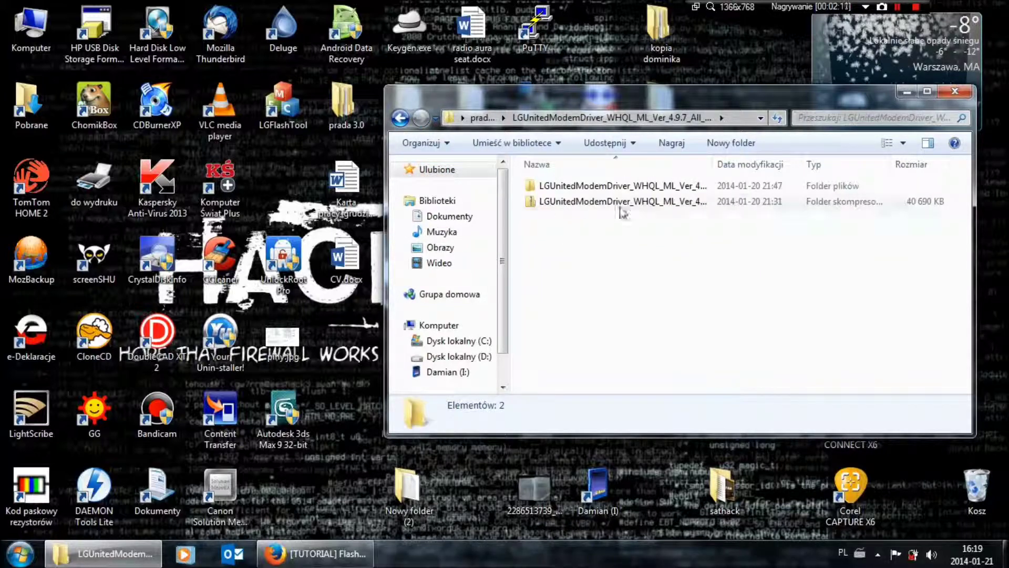
double_click(626, 187)
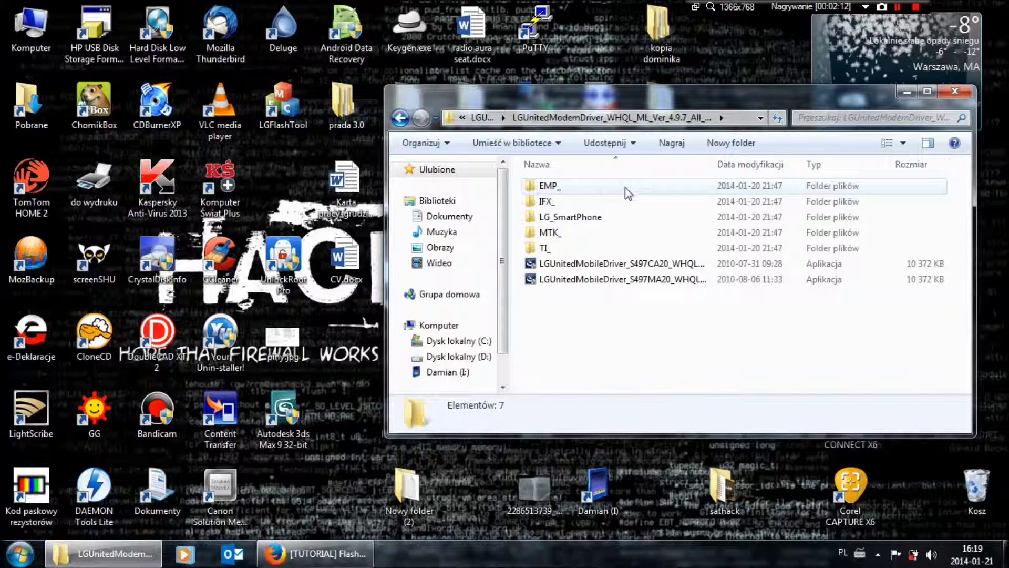
click(617, 268)
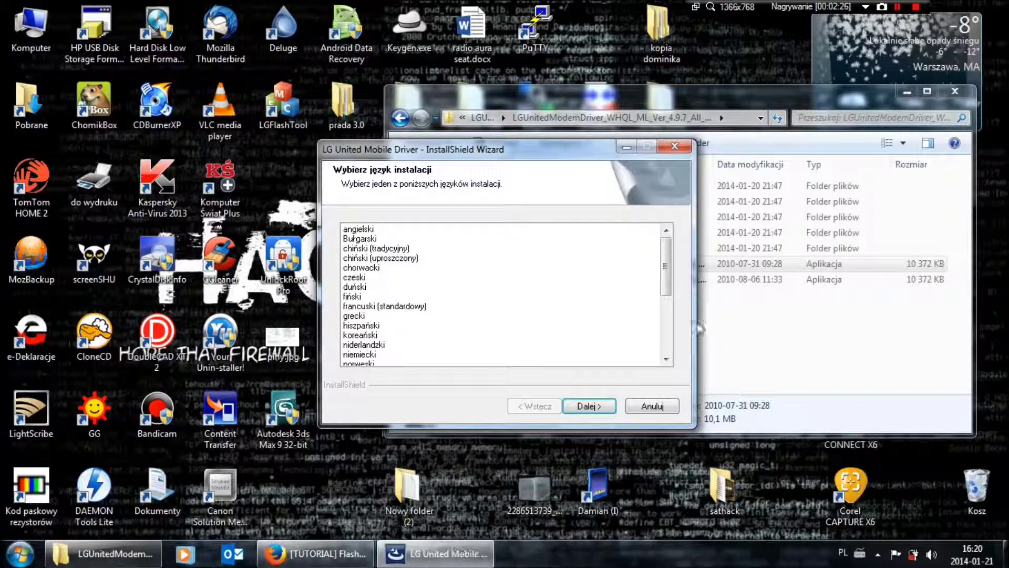
- Install the LGUnitedMobileDriver_S497CA20 driver with the proposed language and dismiss the completion message
click(597, 406)
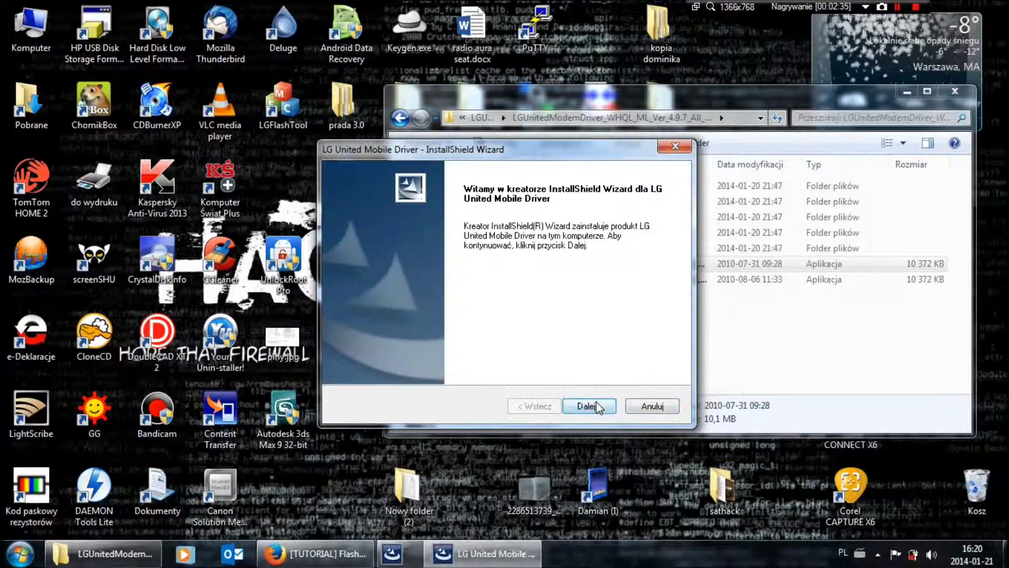
click(597, 406)
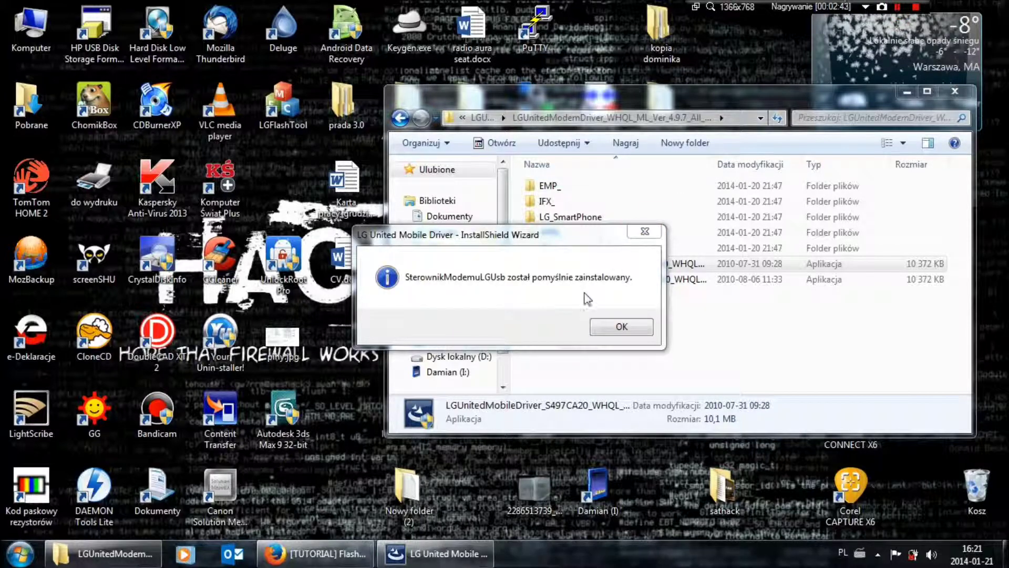
click(607, 329)
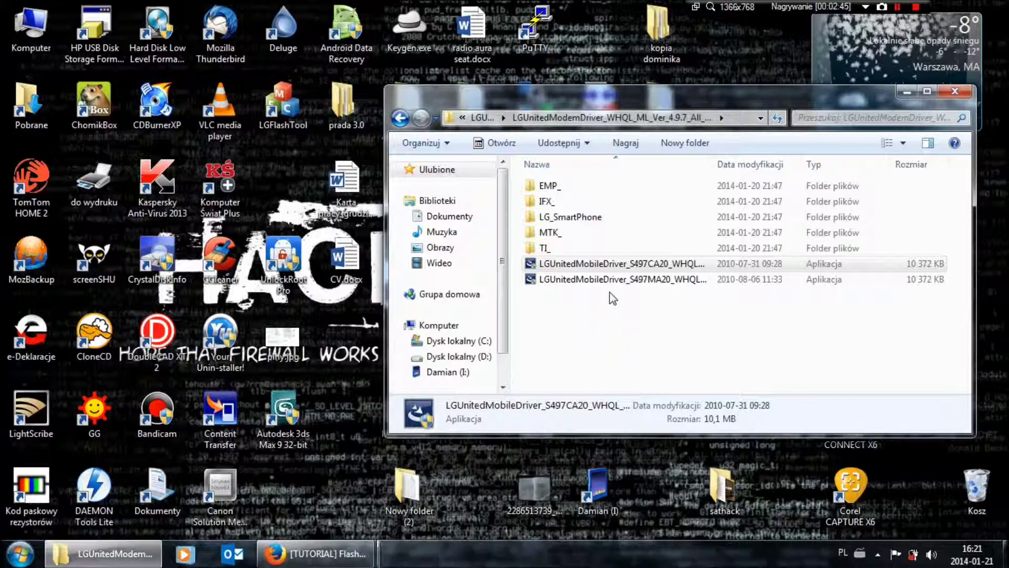
- Launch the LGUnitedMobileDriver_S497MA20_WHQL installer from the same folder and start the driver installation
double_click(611, 281)
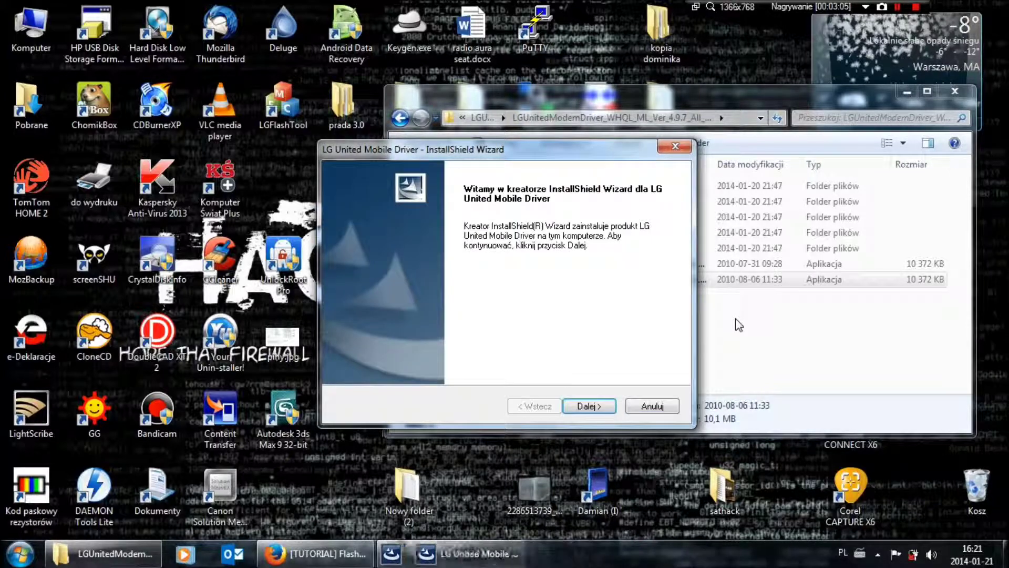
click(600, 408)
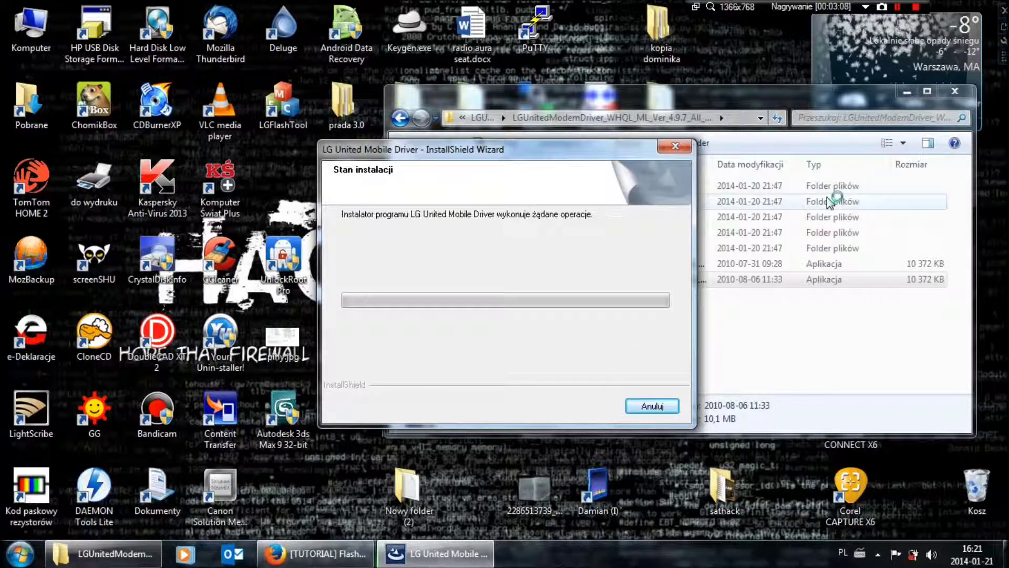
click(898, 6)
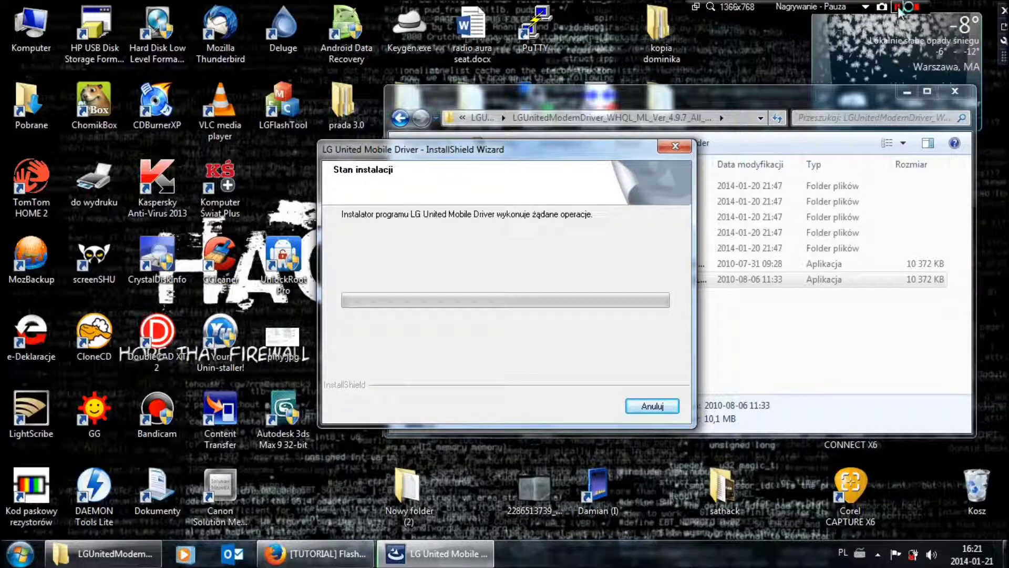
click(898, 7)
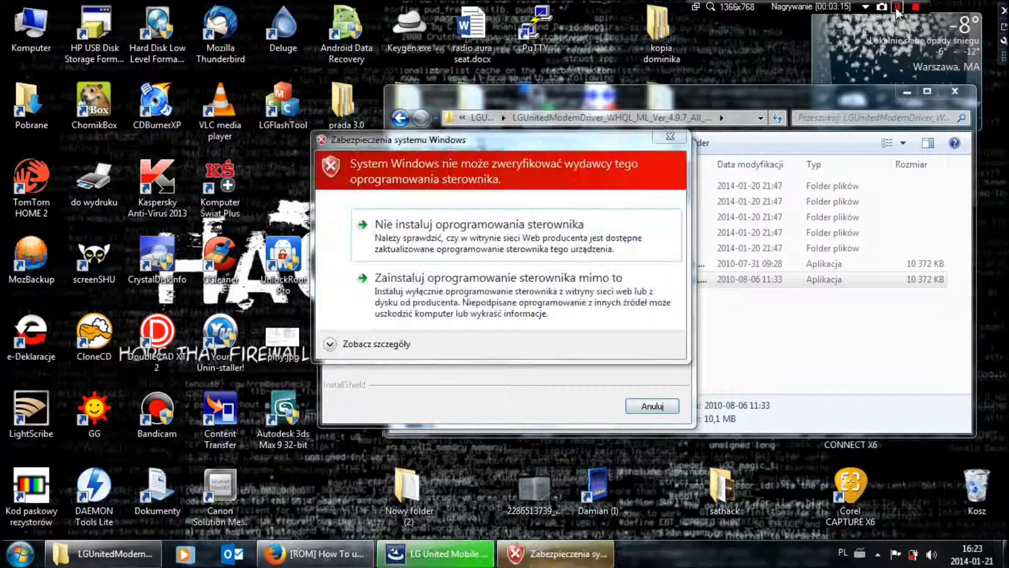
- Allow the unverified driver software to install anyway each time Windows asks, and dismiss the installer's completion message
click(501, 294)
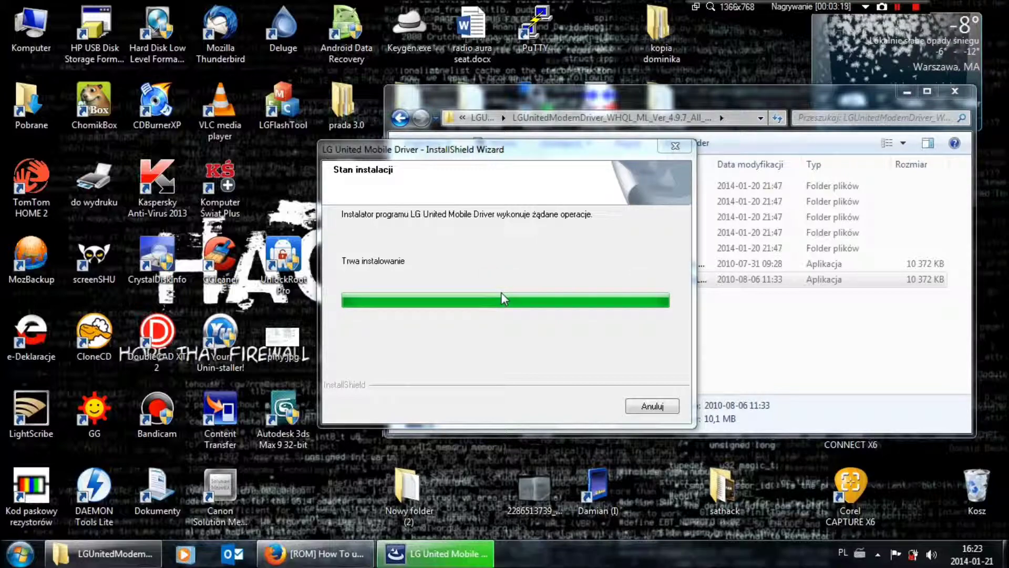
click(896, 7)
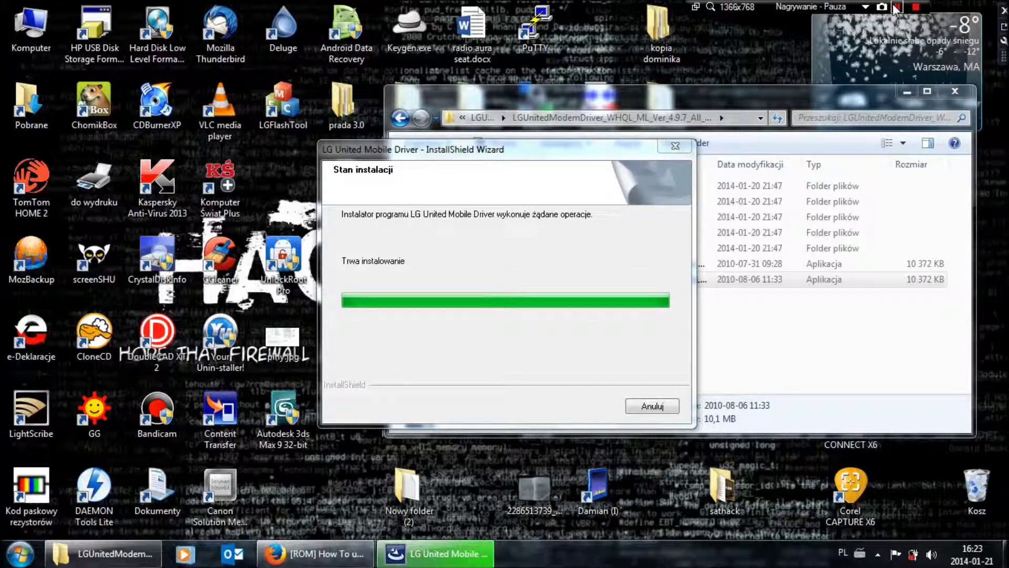
click(898, 7)
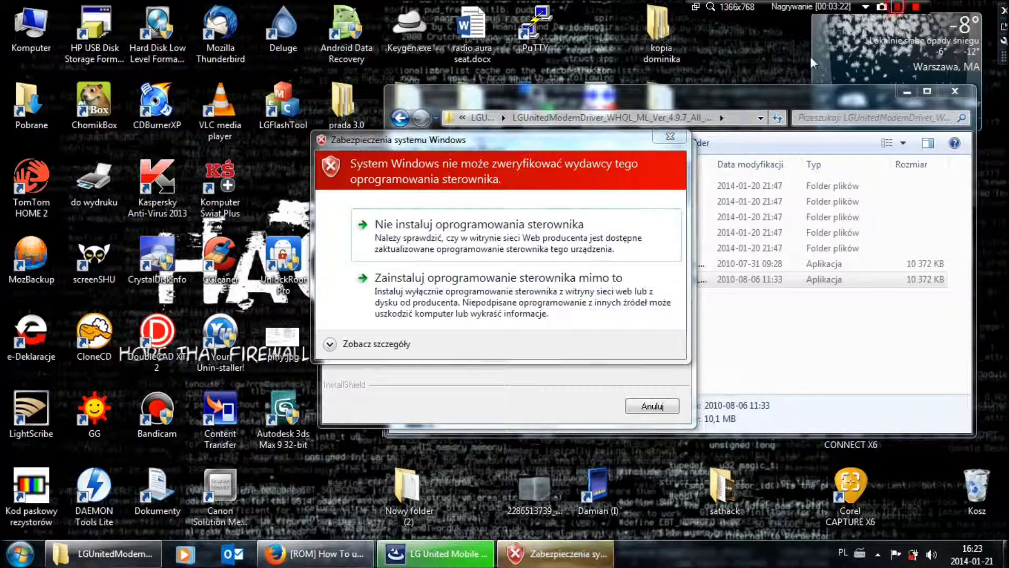
click(534, 276)
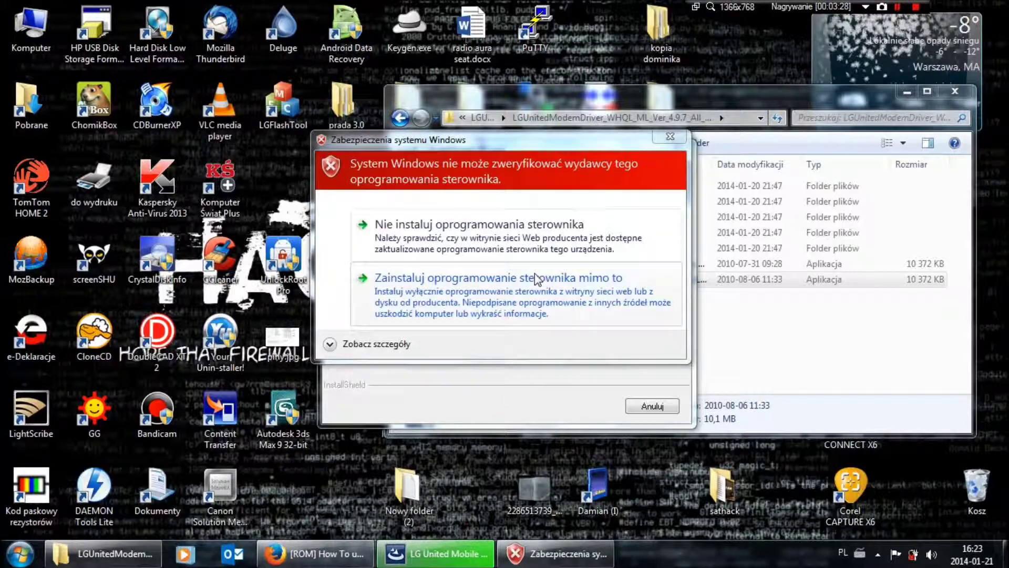
click(535, 274)
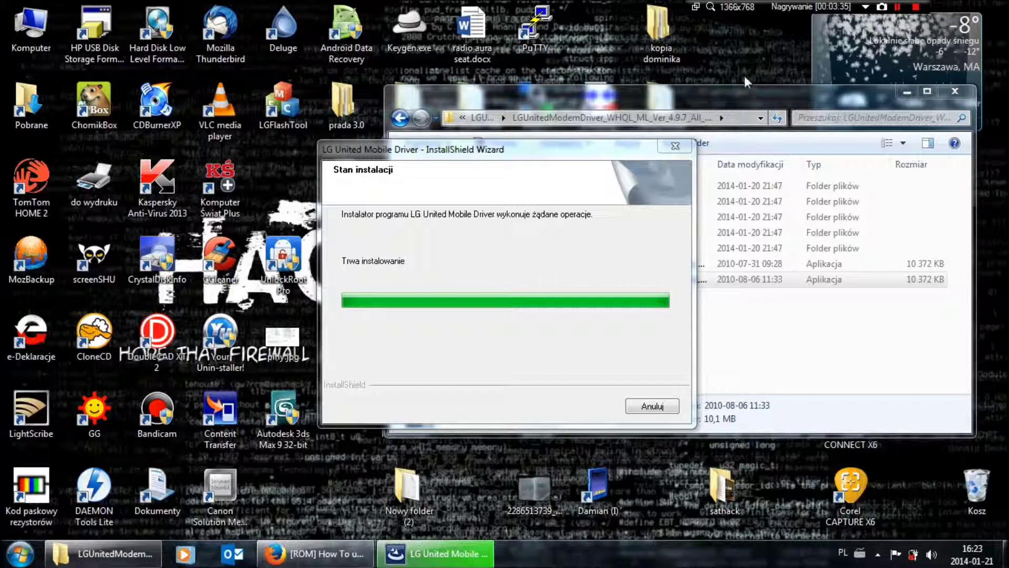
click(897, 7)
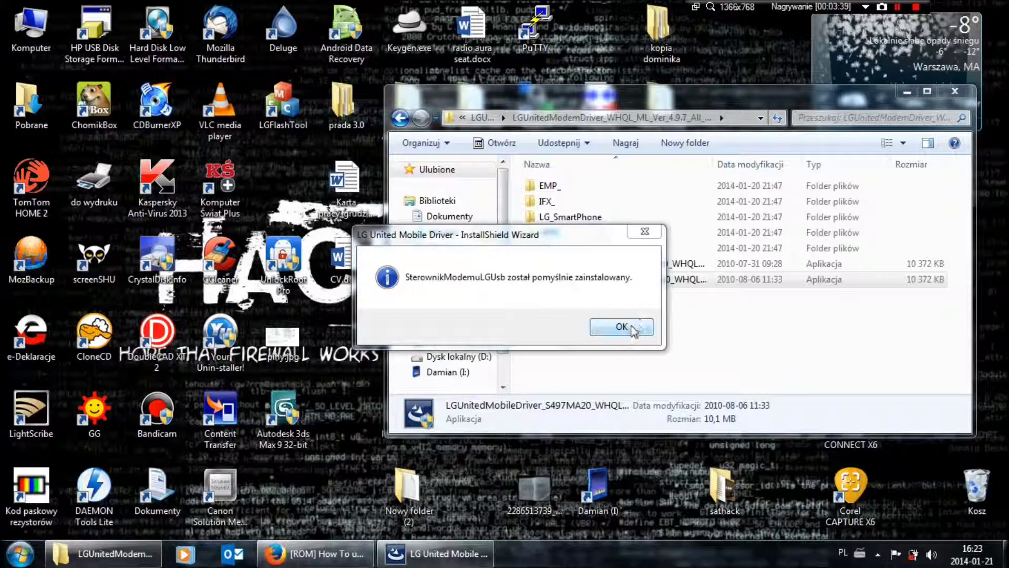
click(621, 326)
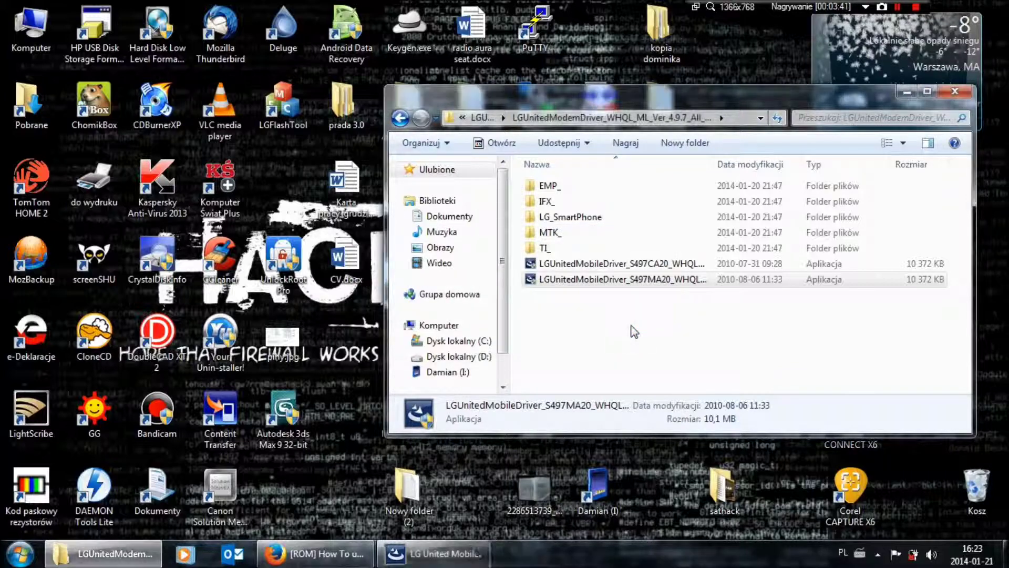
- Go back to the prada 3.0 folder and close both the driver software installation notice and the folder window
click(401, 118)
click(401, 118)
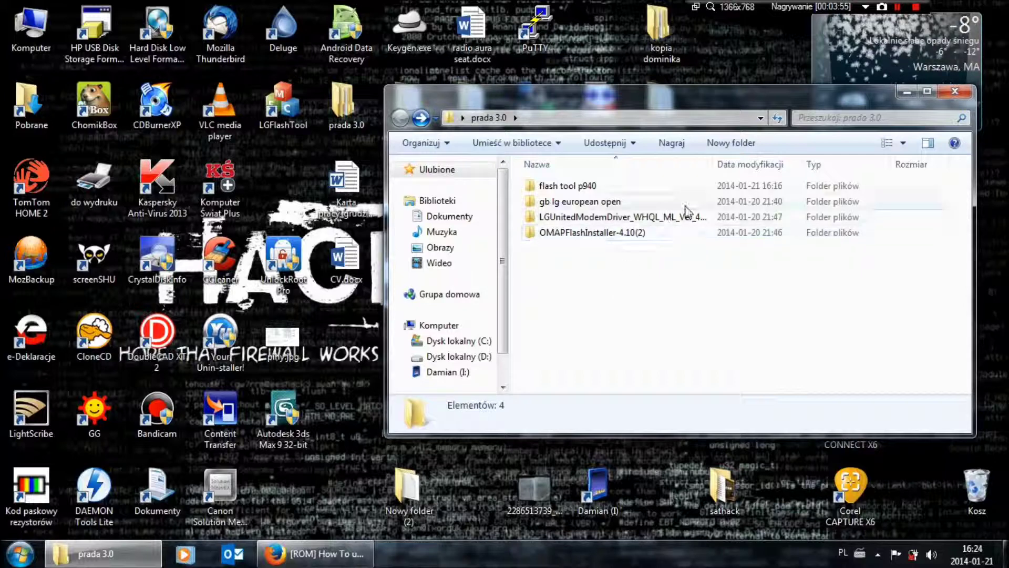
click(898, 7)
click(899, 7)
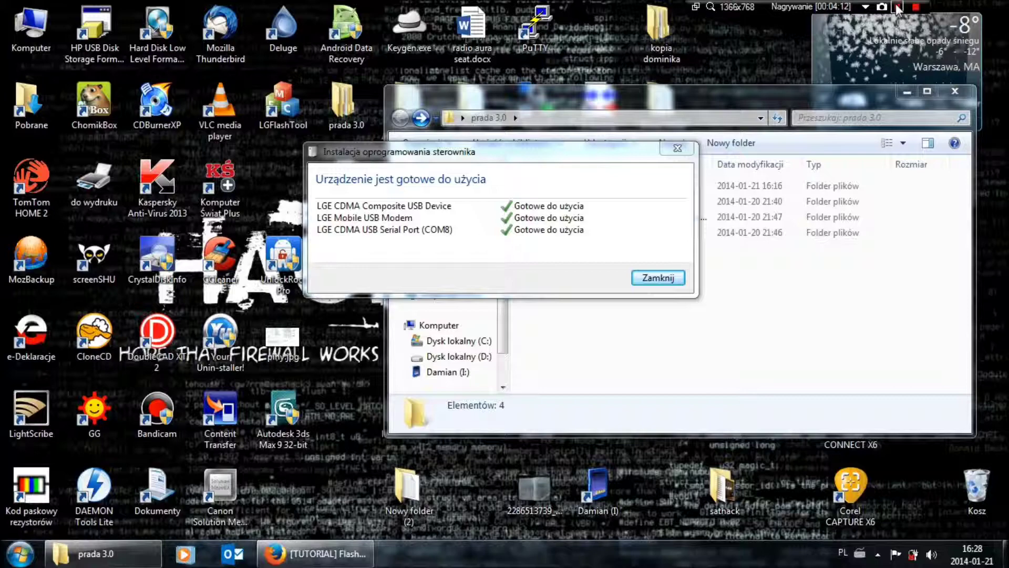
click(653, 279)
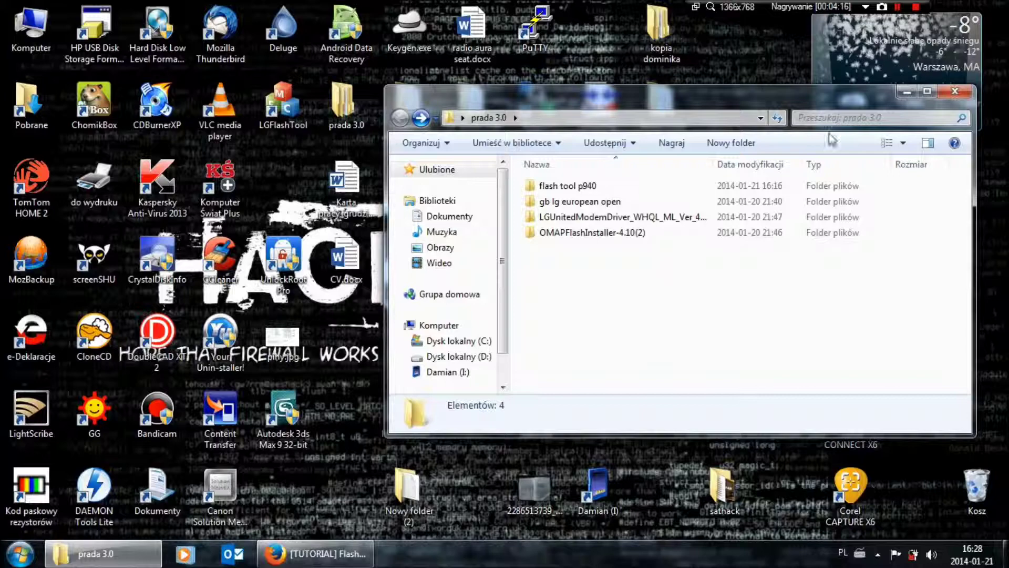
click(953, 94)
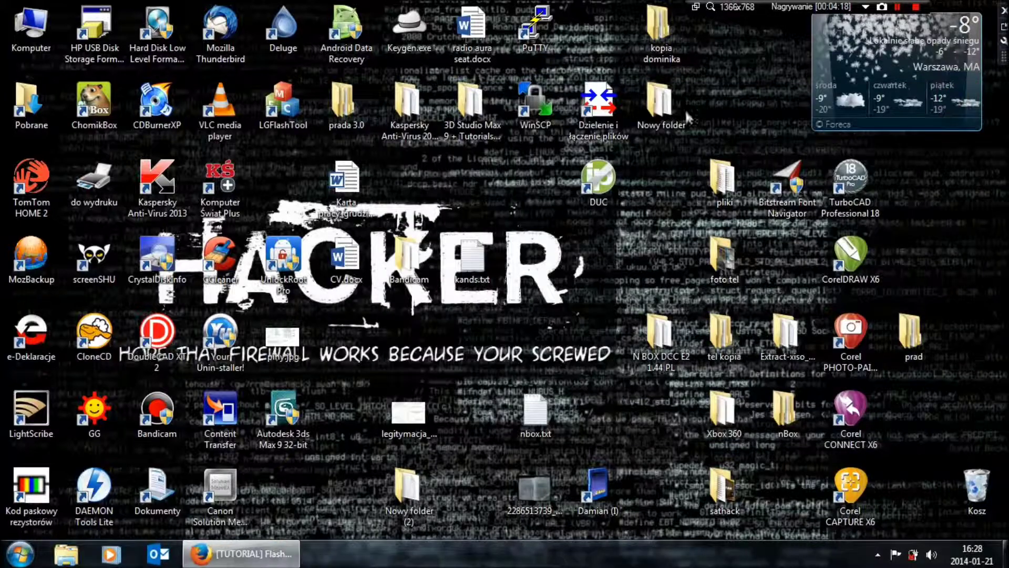
- Open Device Manager from the computer's system properties
double_click(18, 29)
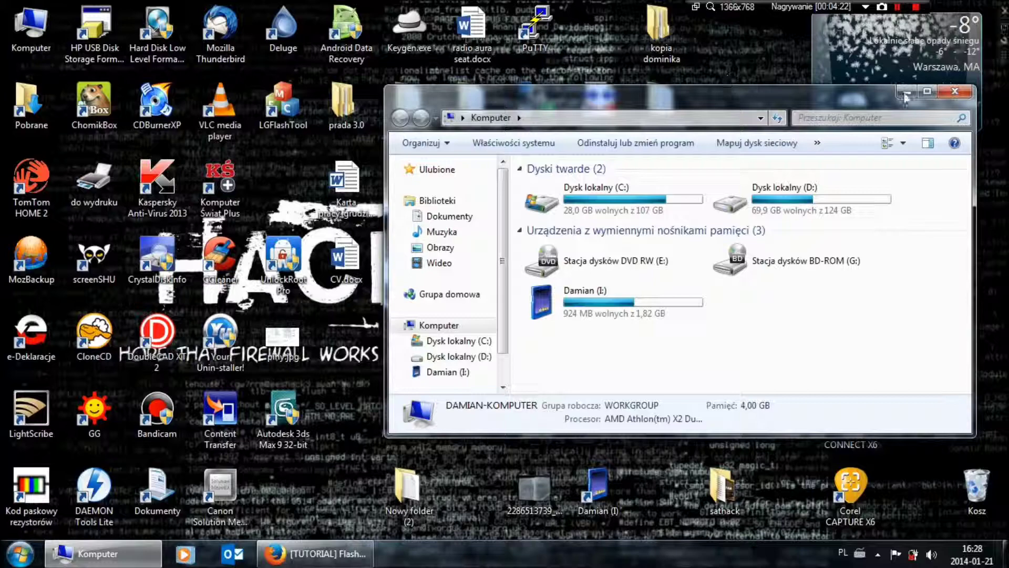
click(953, 91)
right_click(8, 30)
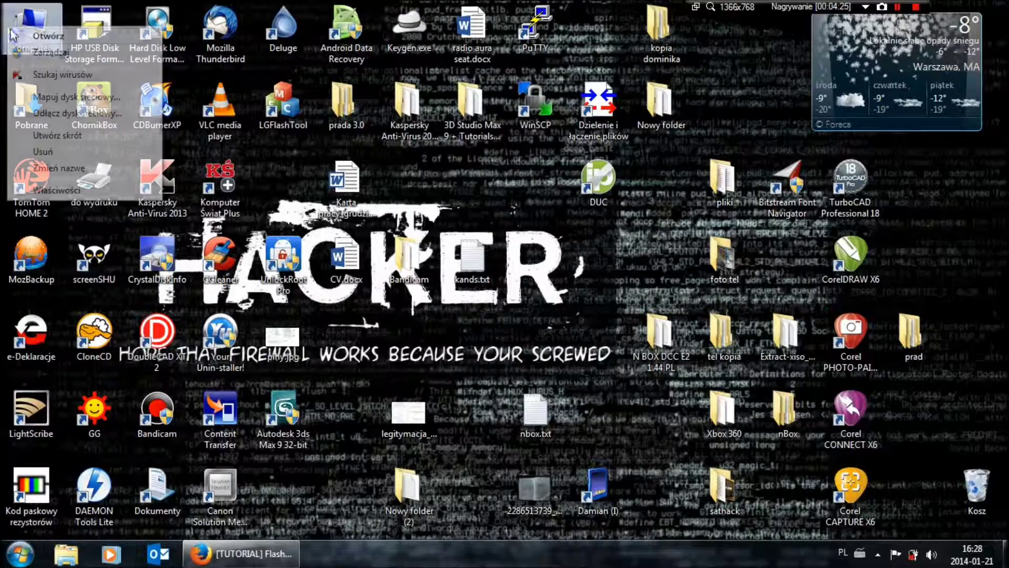
click(64, 190)
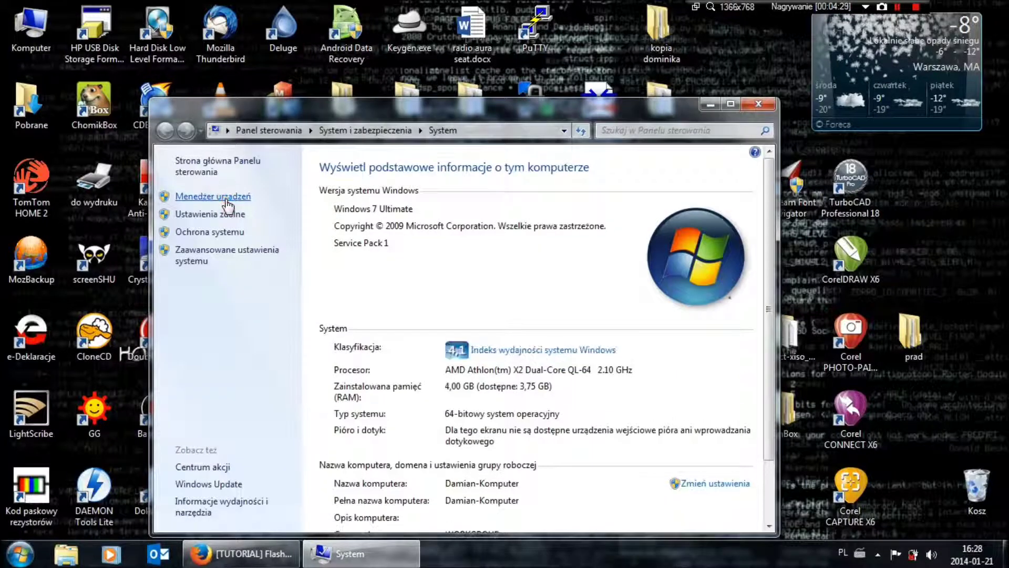
click(226, 197)
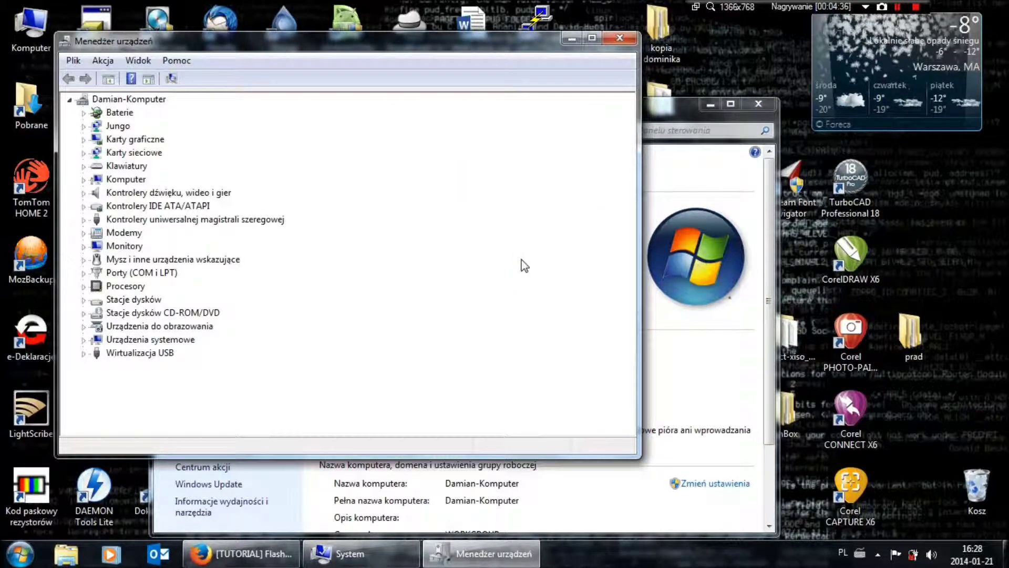
- Open the port settings of the LGE CDMA USB Serial Port listed under Ports (COM and LPT)
click(83, 272)
right_click(159, 290)
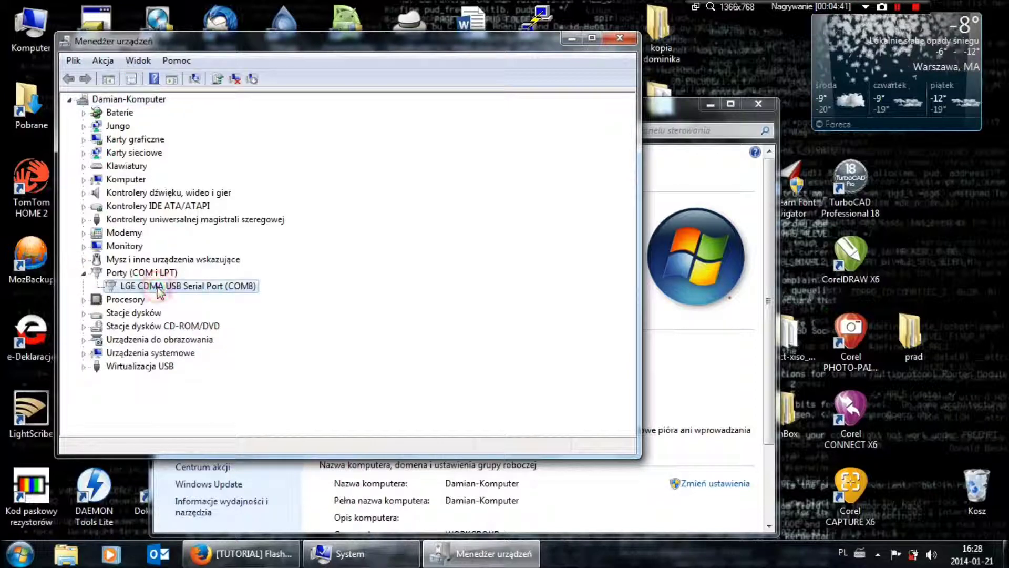
click(192, 374)
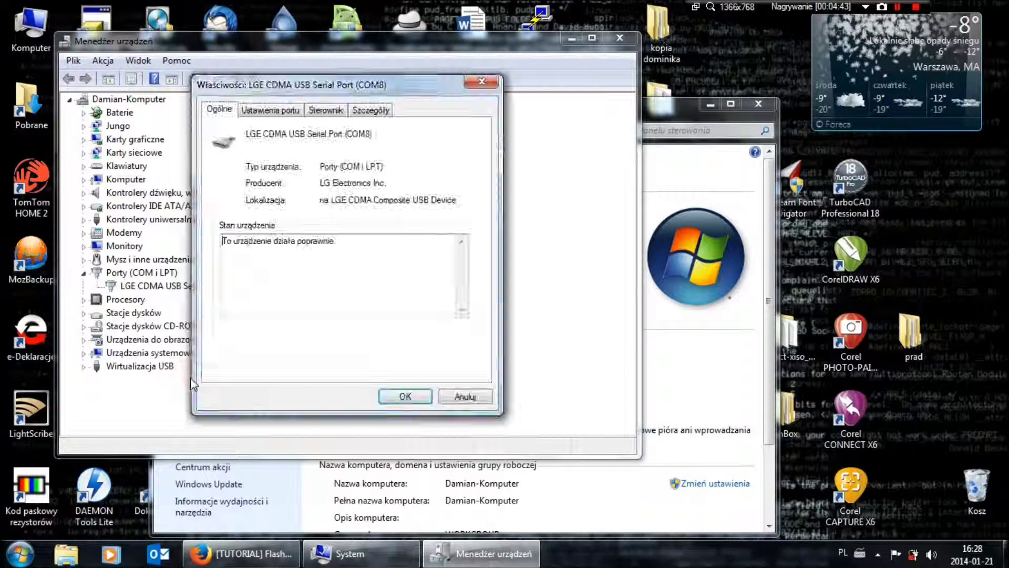
click(294, 111)
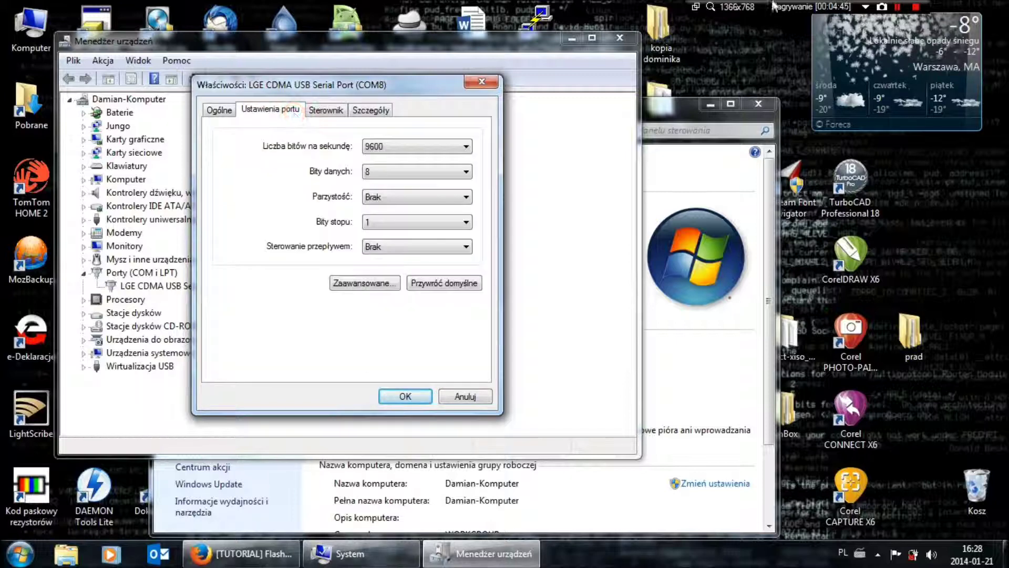
click(898, 7)
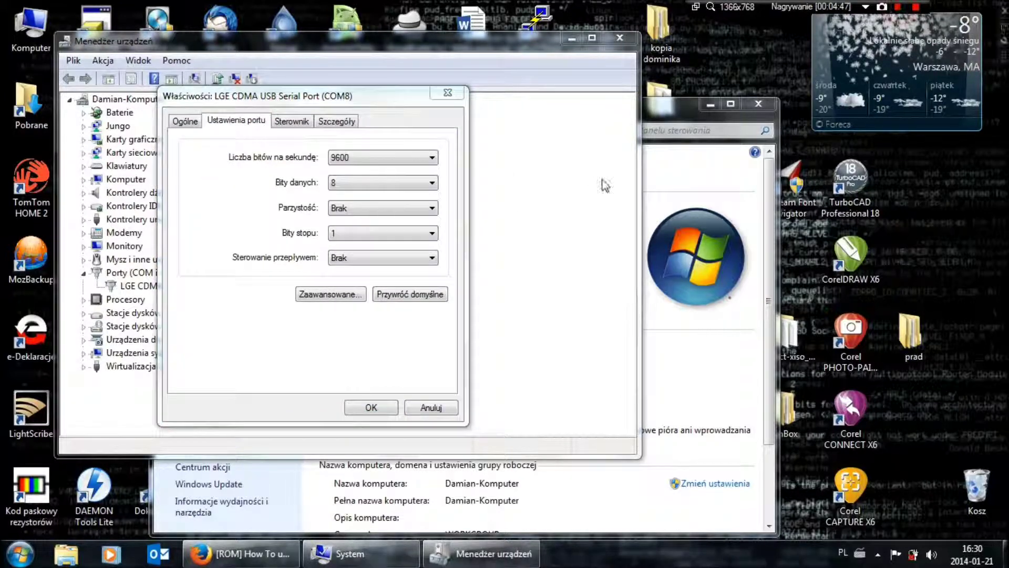
- Set the serial port's COM port number to COM41 in its advanced settings and confirm
click(330, 294)
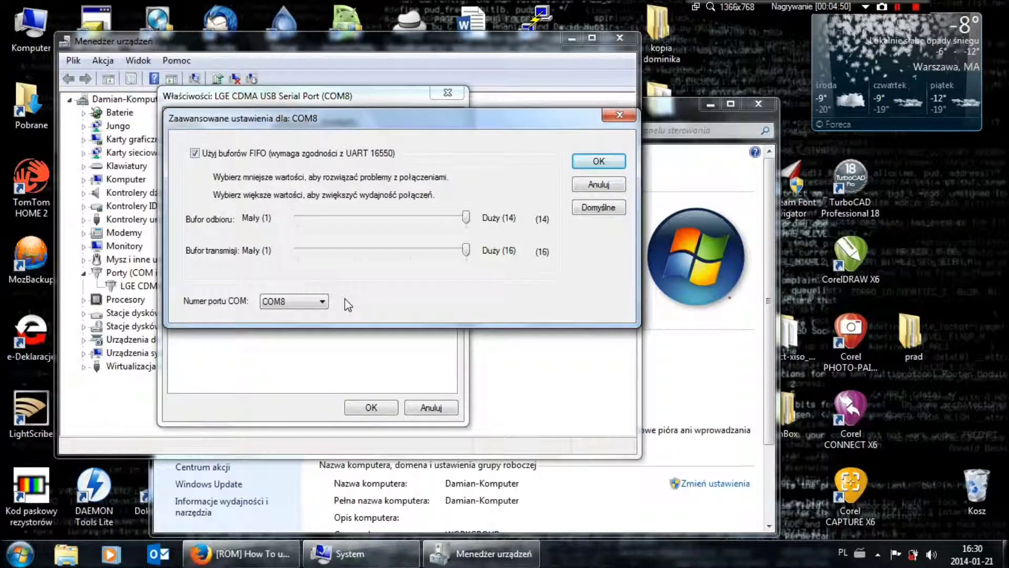
click(898, 6)
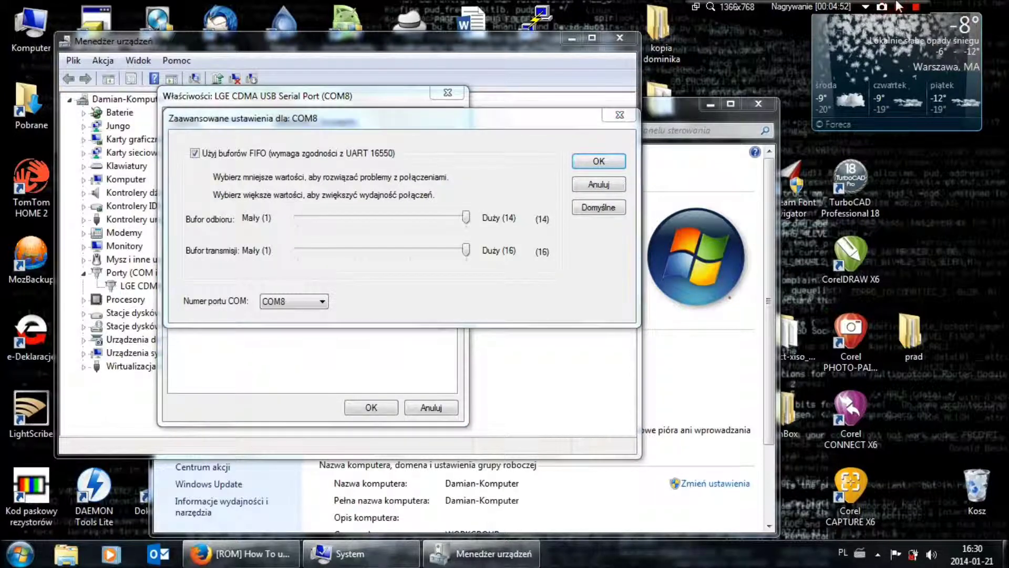
click(326, 301)
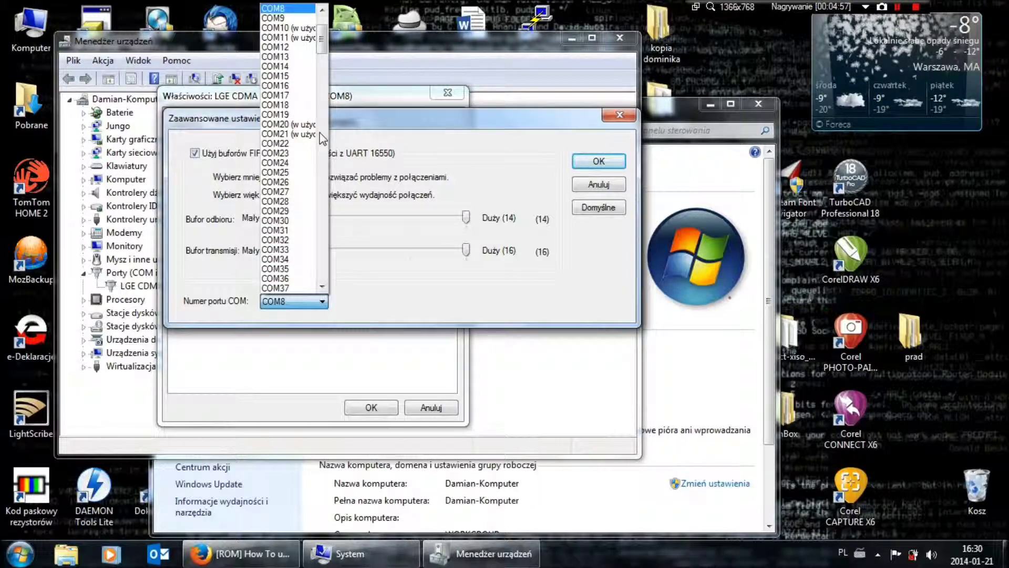
click(322, 286)
click(322, 286)
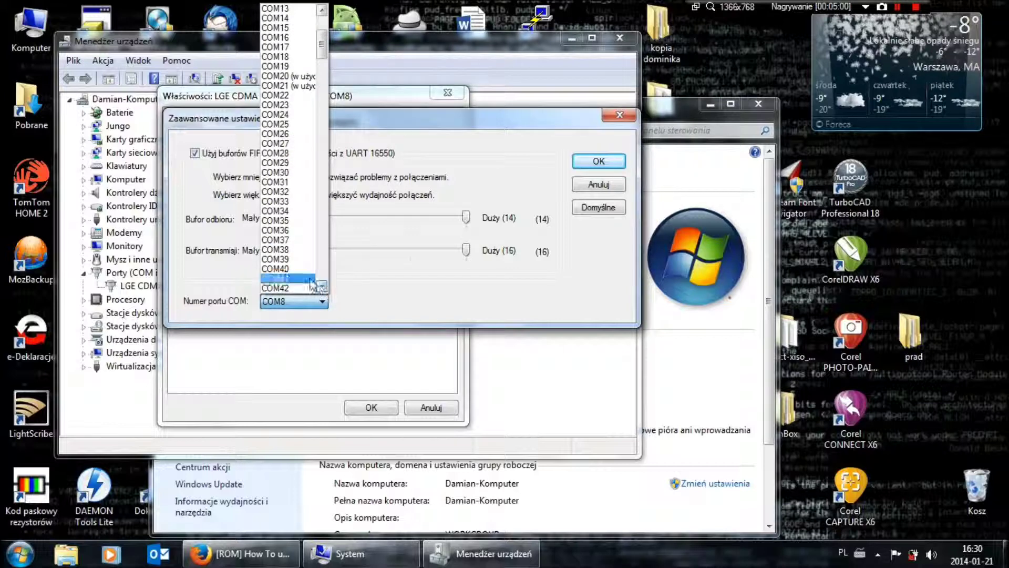
click(306, 281)
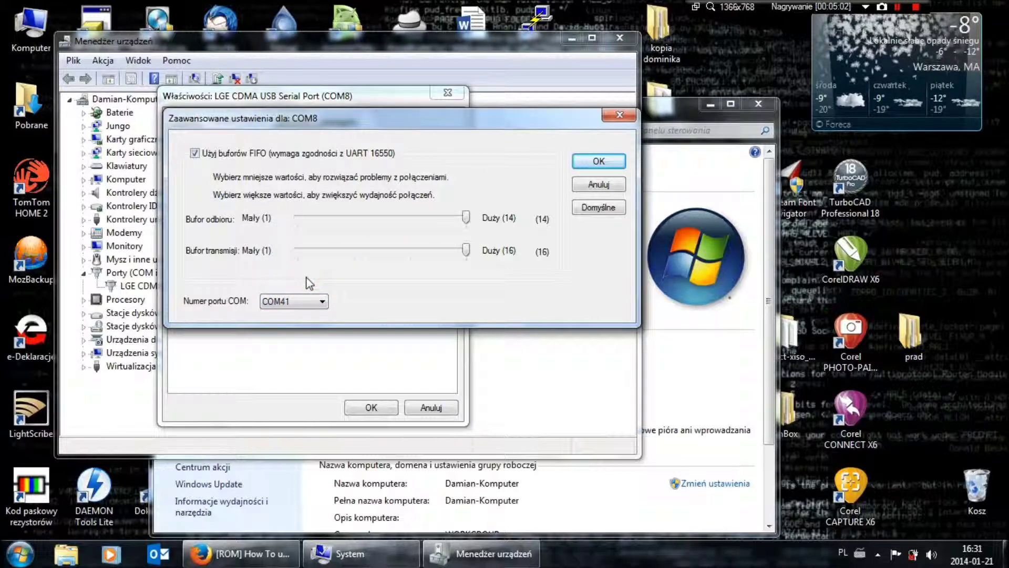
click(577, 165)
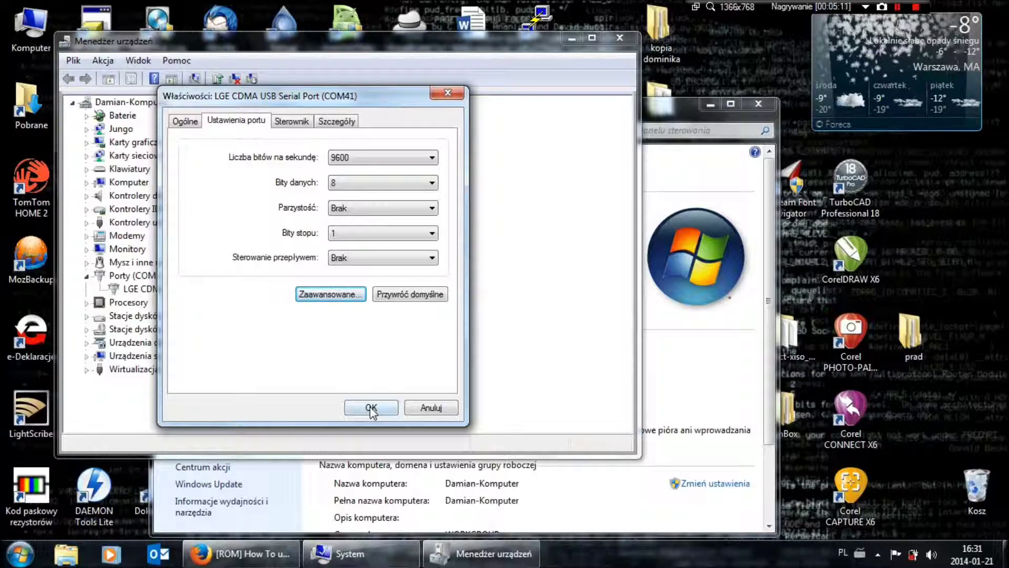
- Recheck the port number in the advanced settings and close the port properties with the settings accepted
click(341, 295)
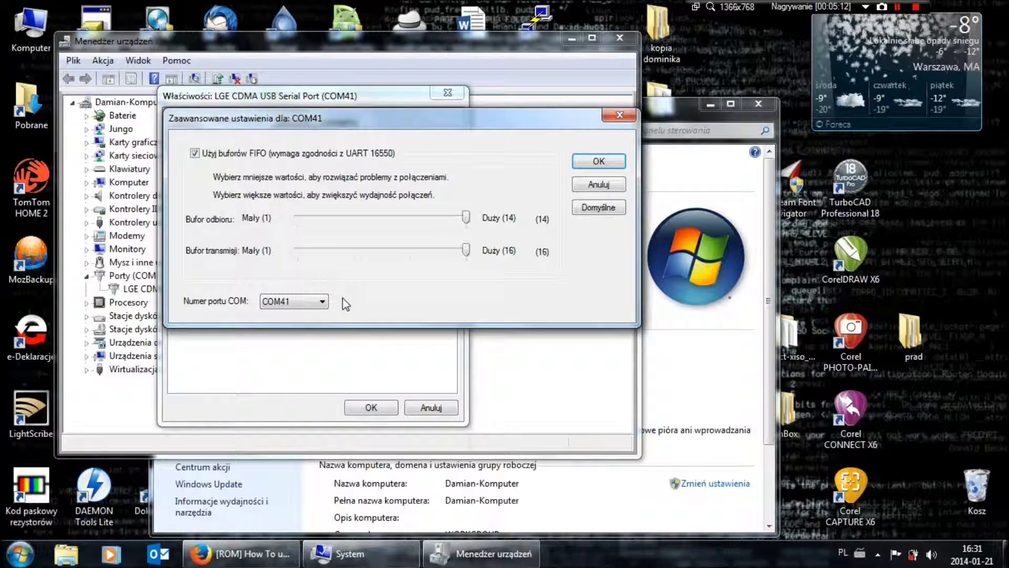
click(583, 163)
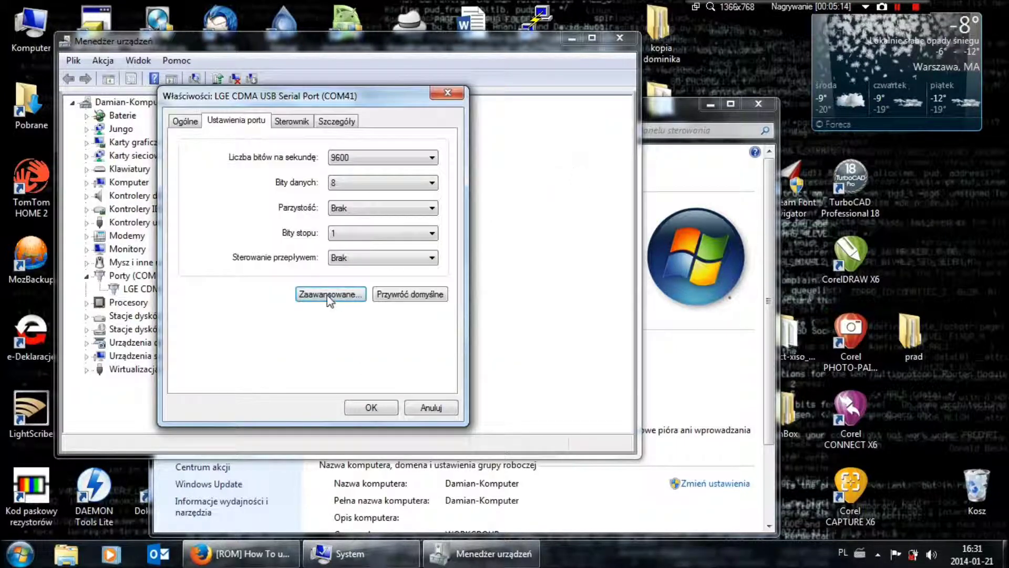
click(371, 407)
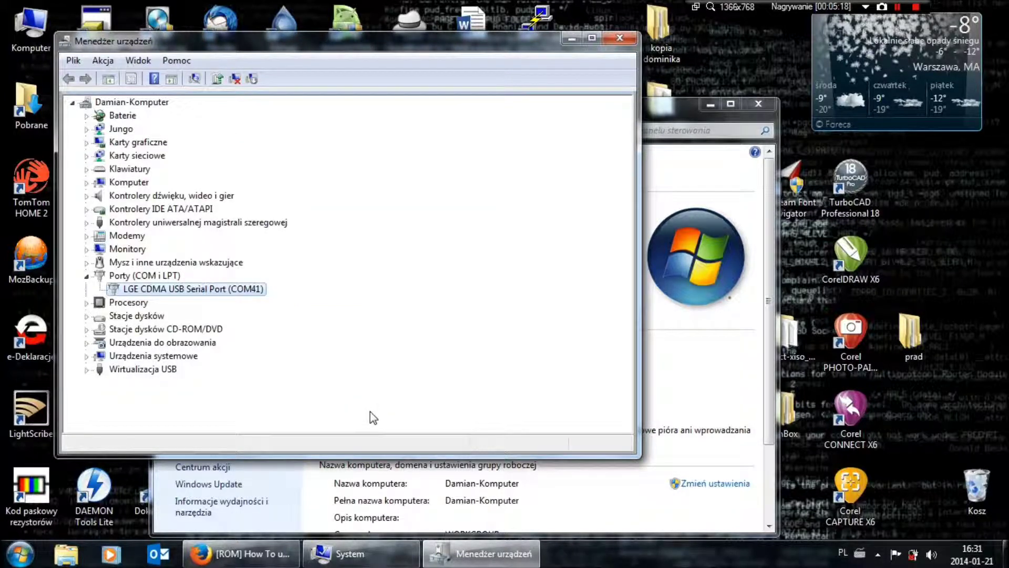
- Close the Device Manager and System windows to return to the desktop
click(608, 43)
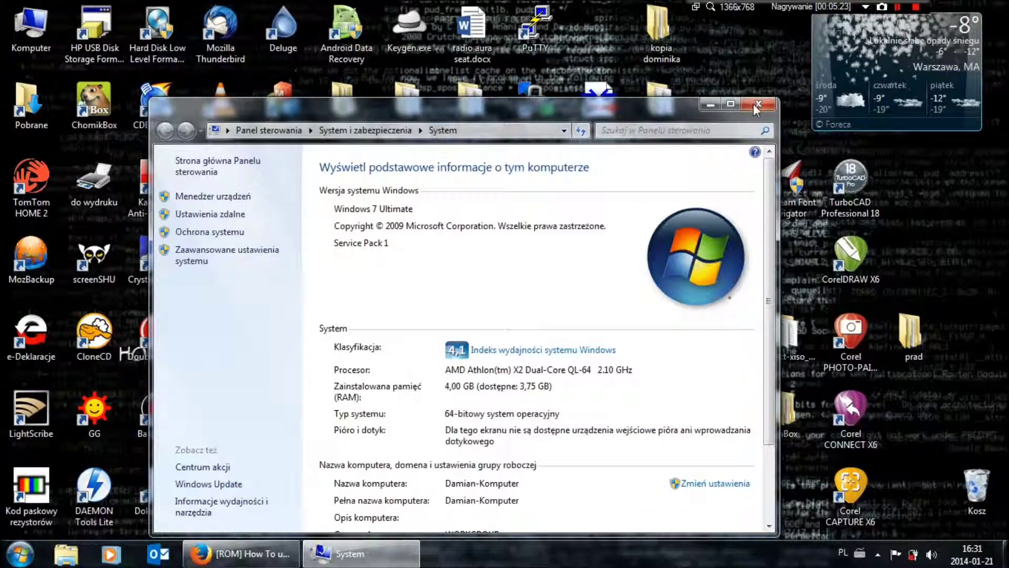
click(757, 105)
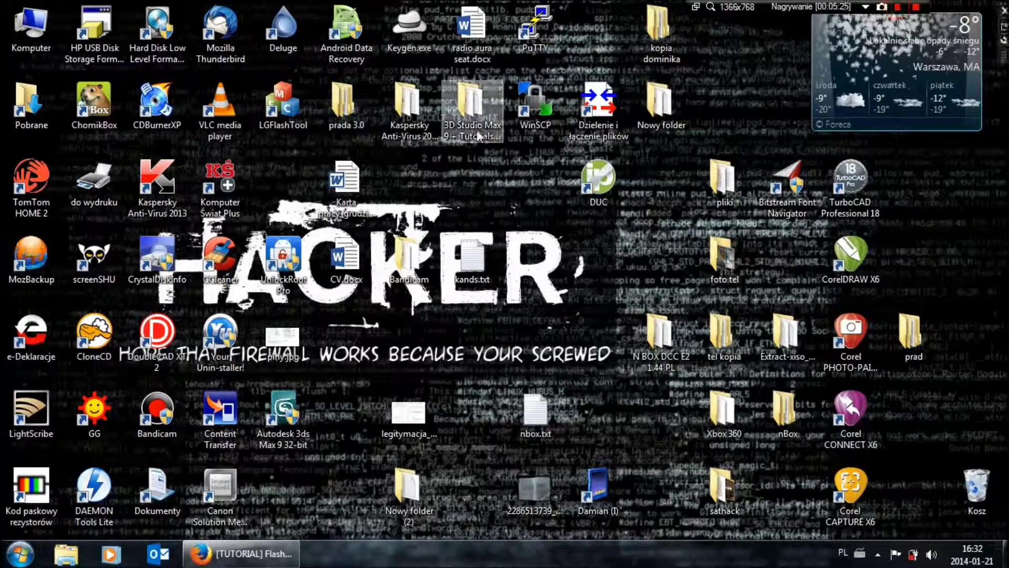
- Set the LGFlashTool shortcut to Windows XP (Service Pack 3) compatibility mode and launch it as administrator
right_click(291, 121)
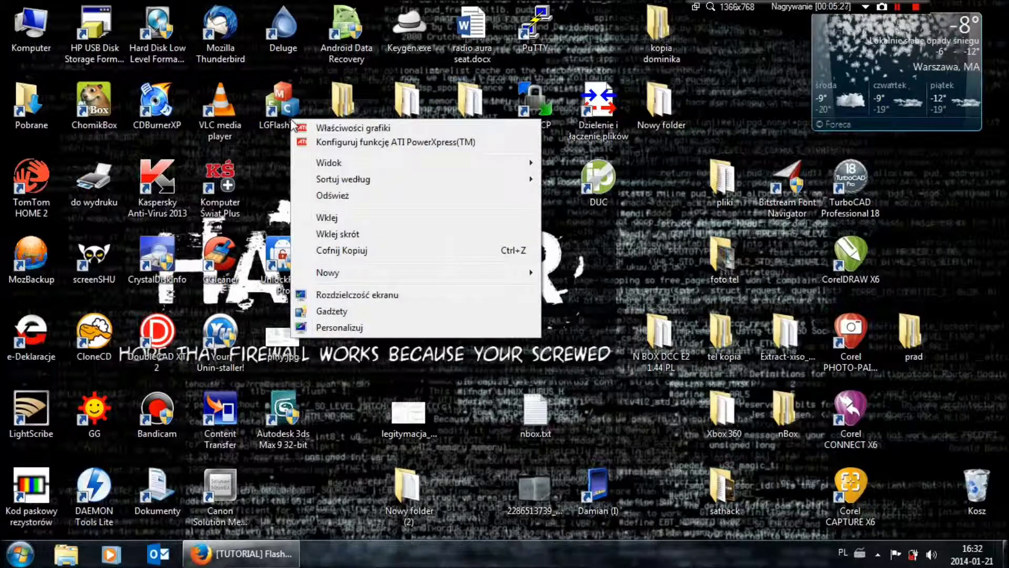
double_click(283, 102)
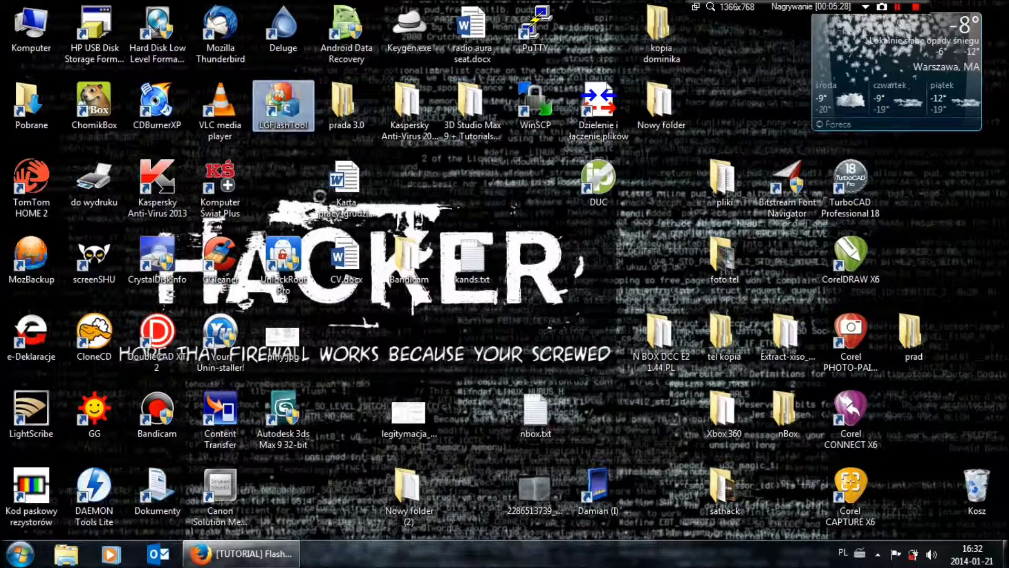
right_click(270, 83)
click(335, 470)
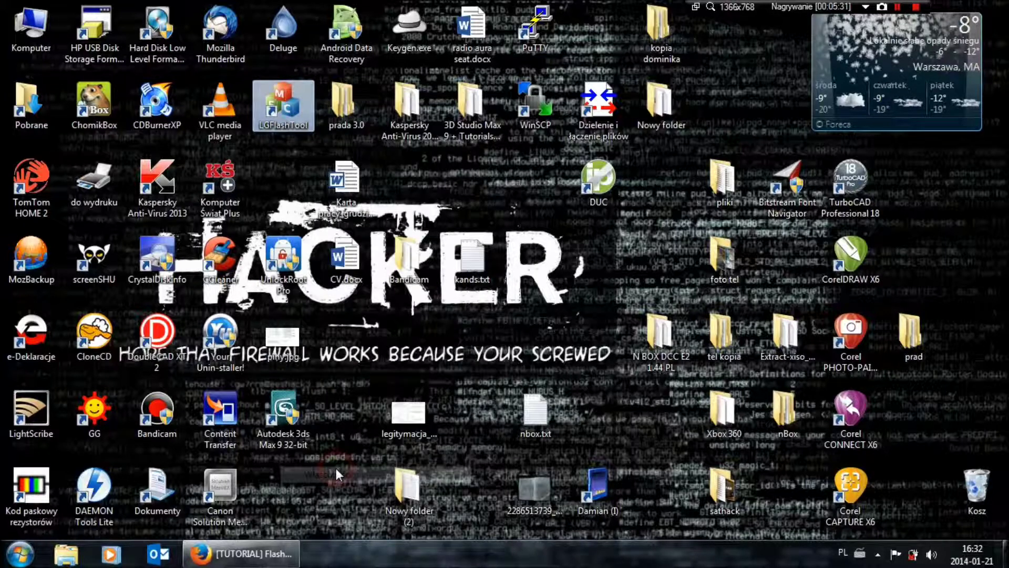
click(377, 132)
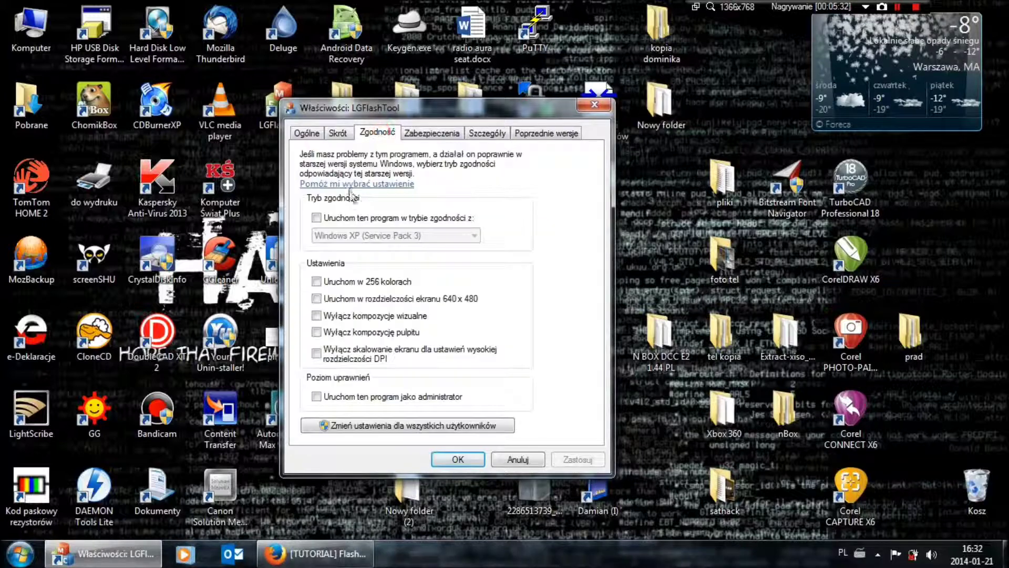
click(315, 217)
click(459, 459)
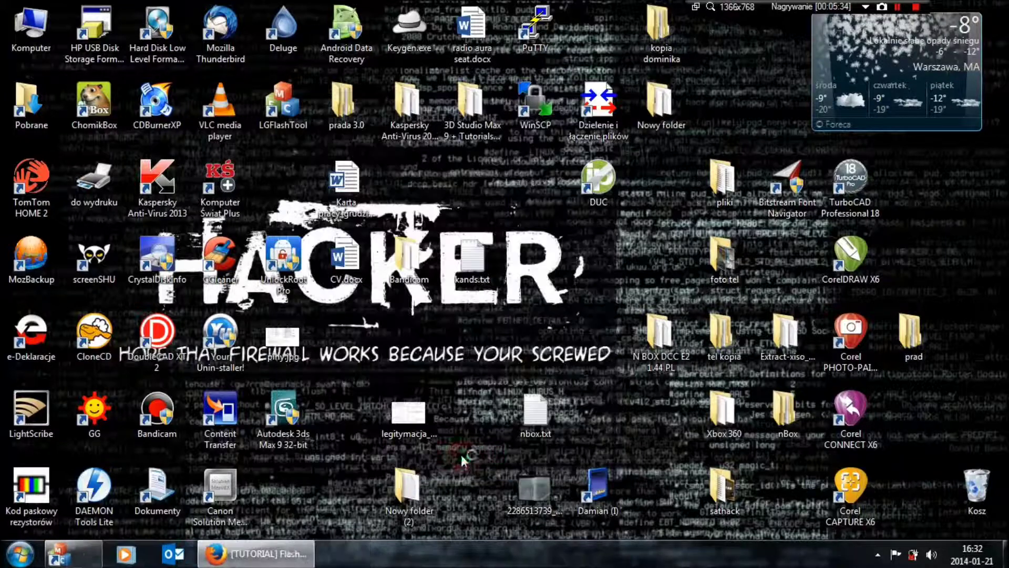
right_click(291, 124)
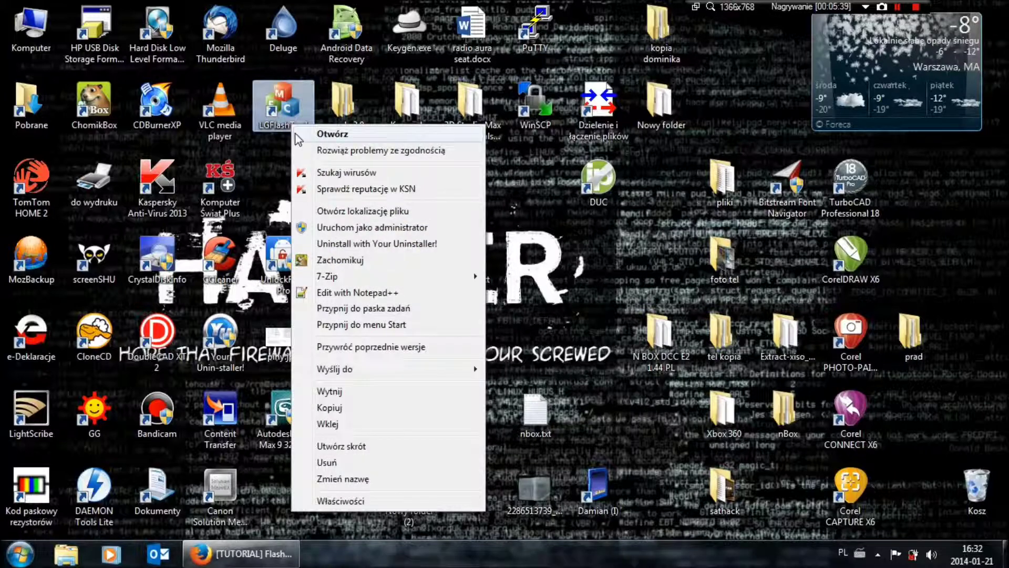
click(317, 227)
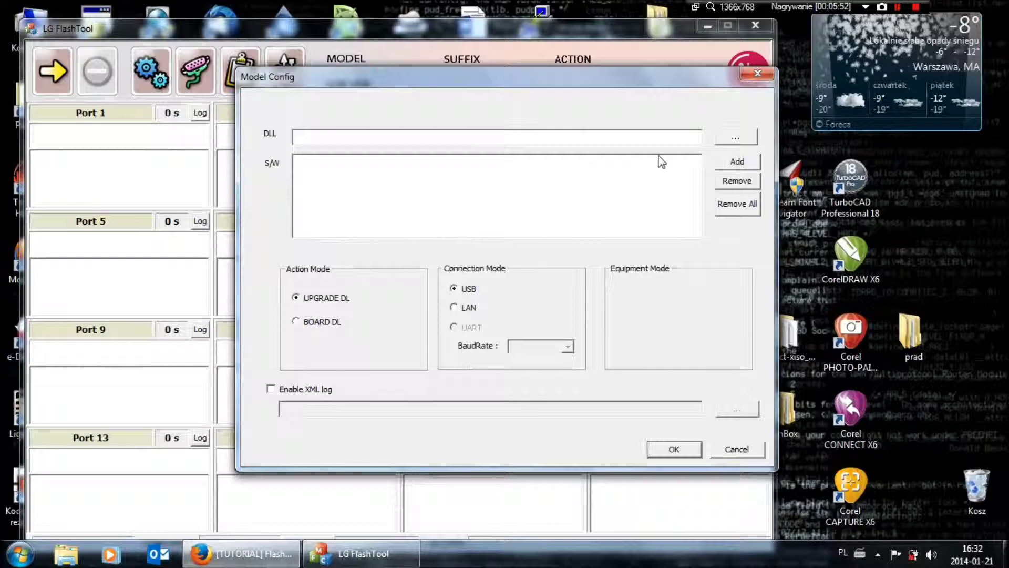
- Load LGP940_20120217.dll from the desktop folder prada 3.0\flash tool p940 as the model's DLL
click(728, 138)
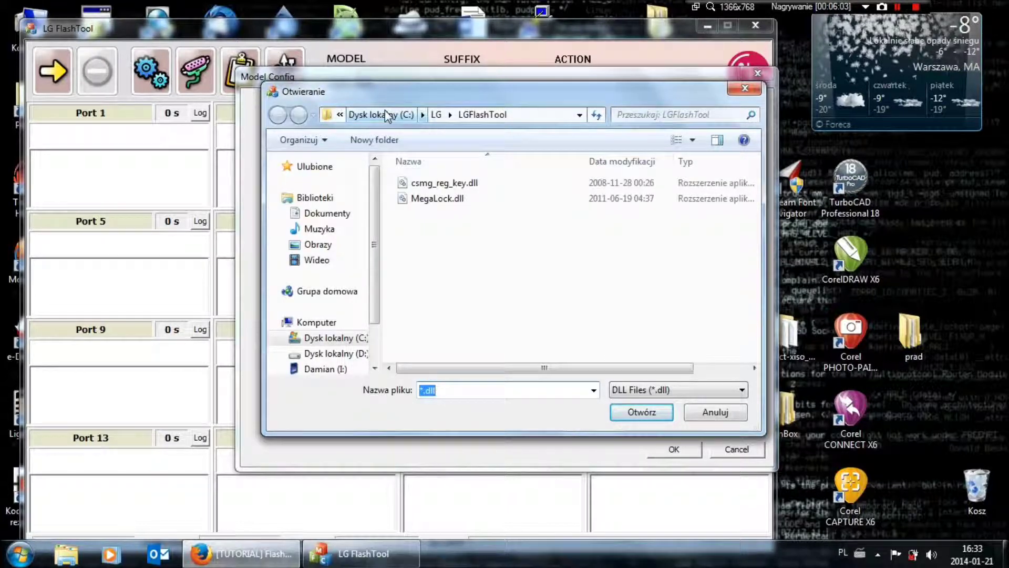
drag(374, 200, 384, 265)
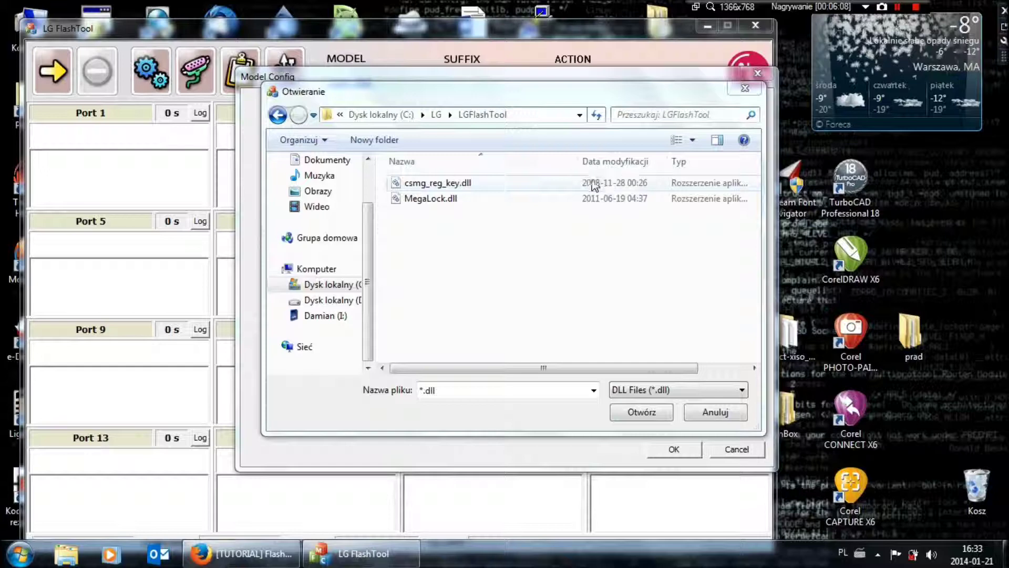
click(340, 115)
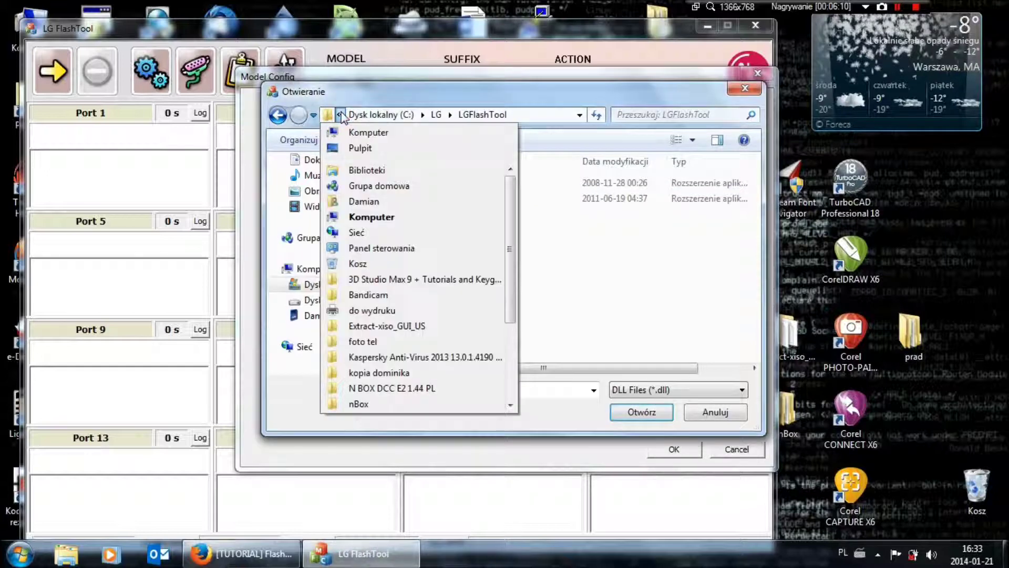
click(349, 147)
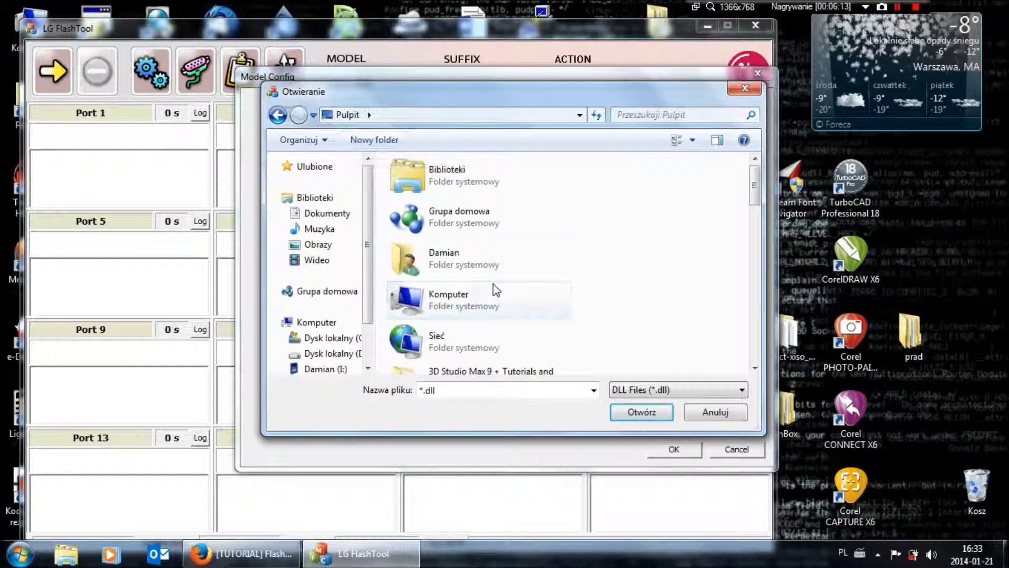
click(495, 288)
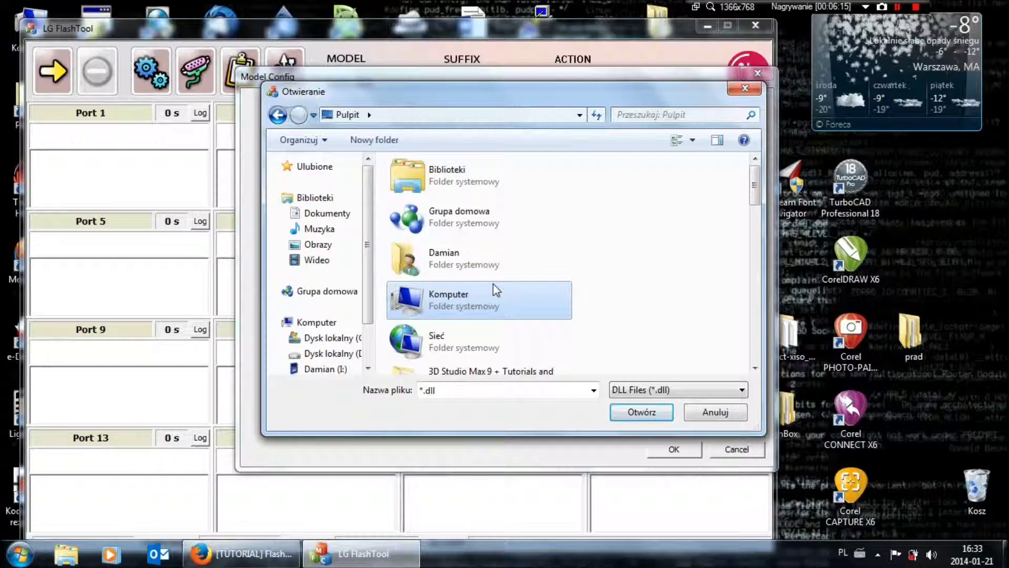
key(p)
key(Down)
key(Down)
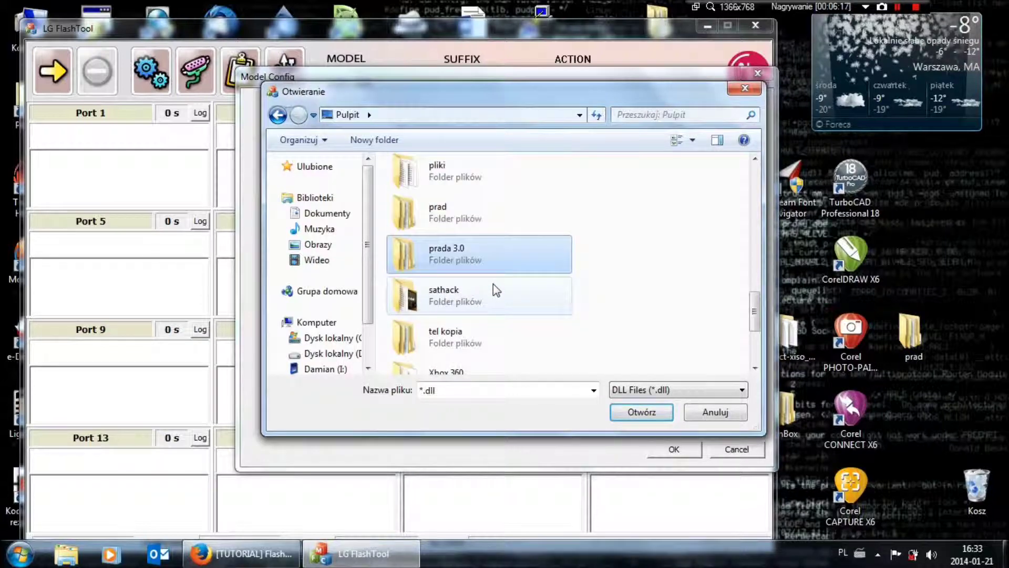
double_click(488, 264)
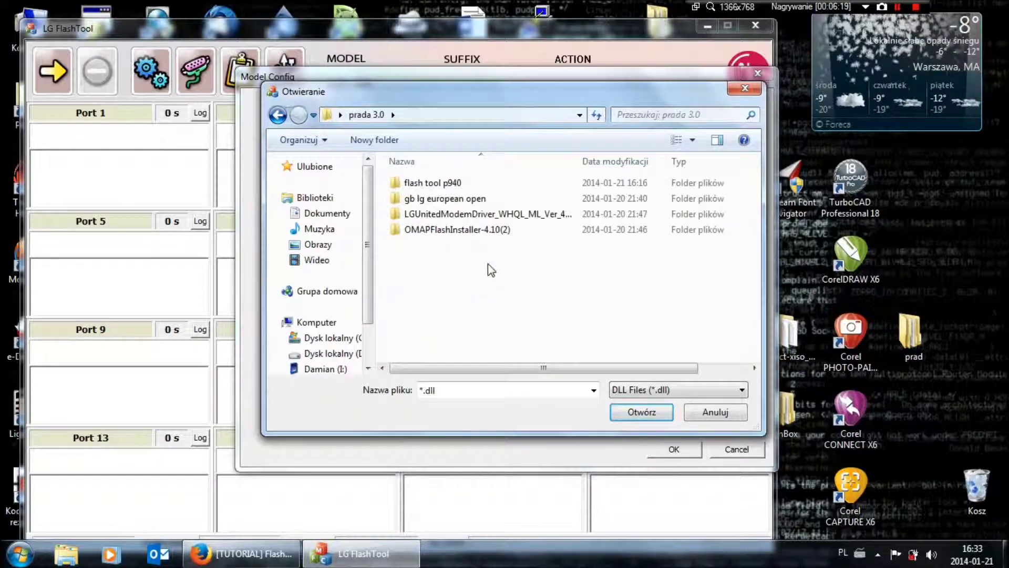
double_click(447, 185)
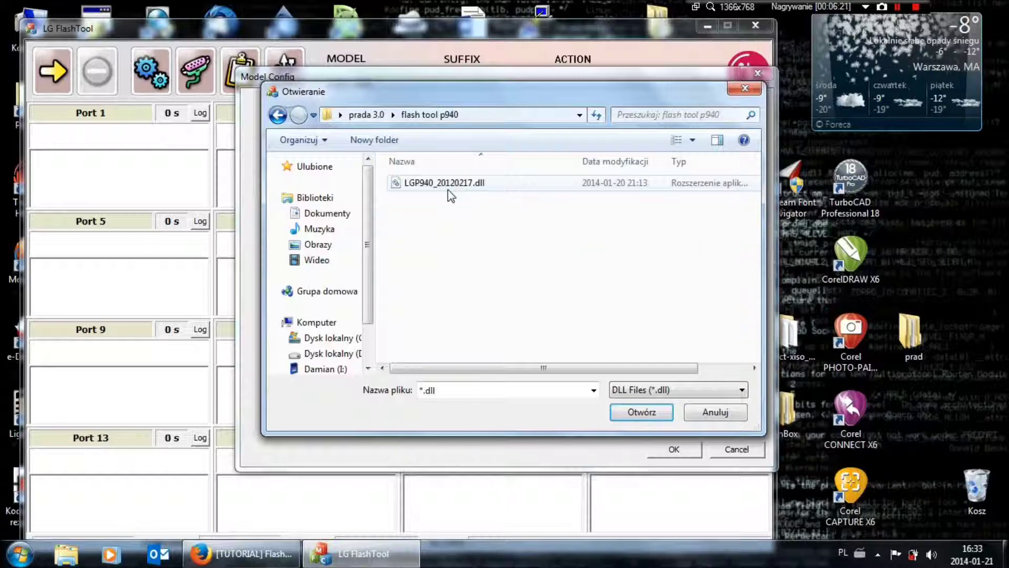
click(447, 184)
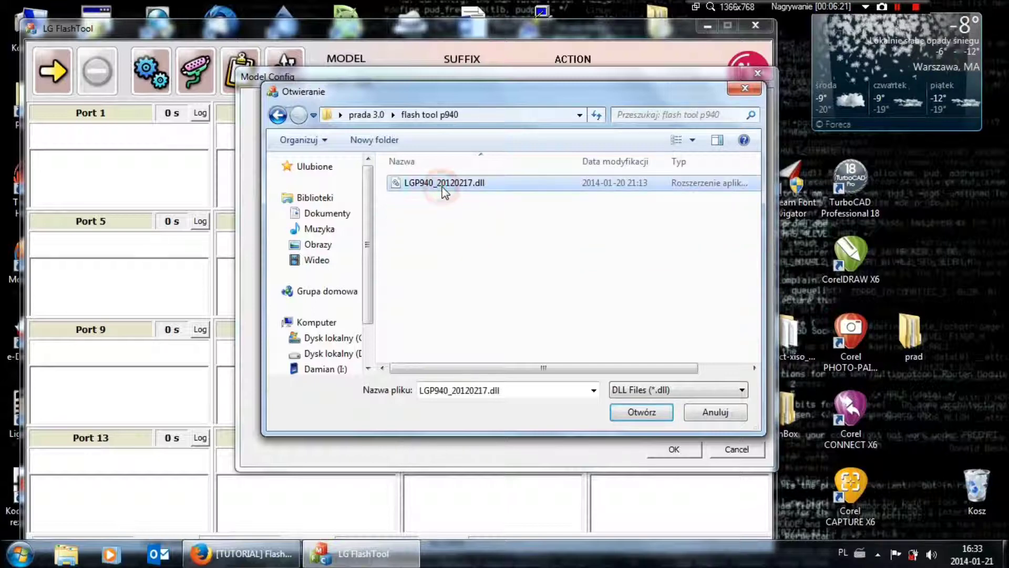
click(627, 412)
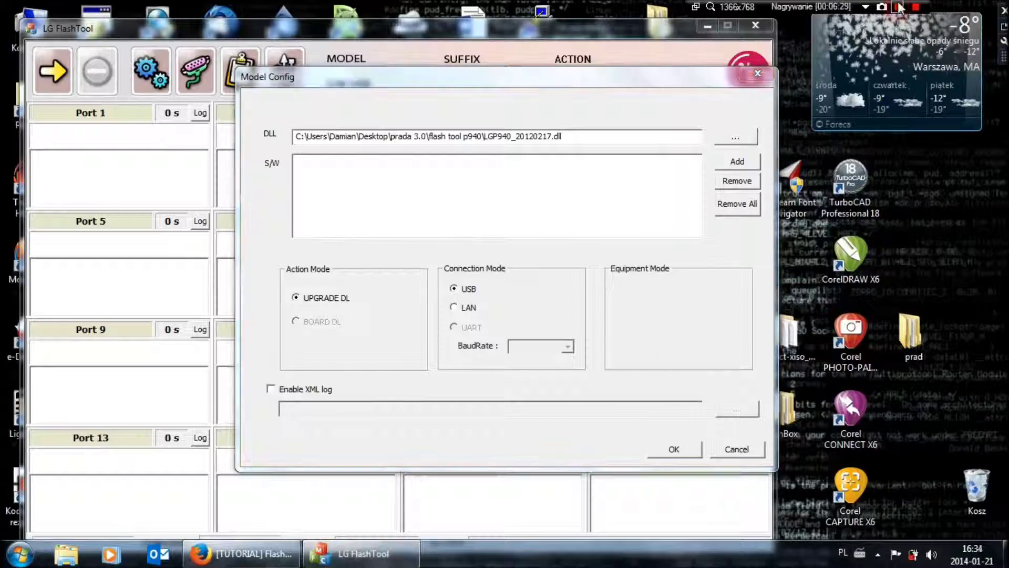
- Add the firmware image LGP940AT-00-V10o-EUR-XXX-MAR-23-2012+0_AP.bin from prada 3.0\gb lg european open\V10o+0 and confirm the model configuration
click(736, 160)
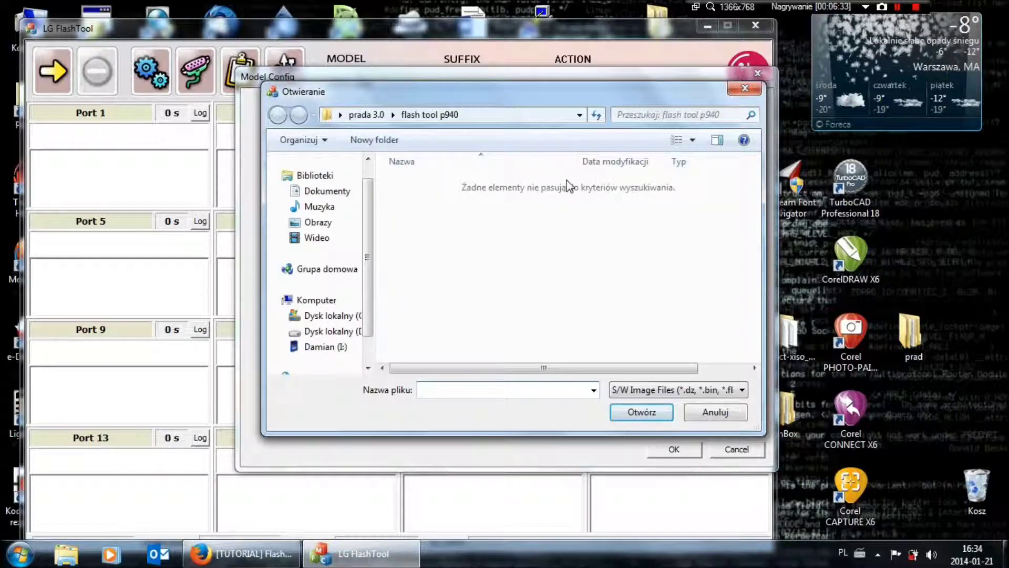
click(366, 116)
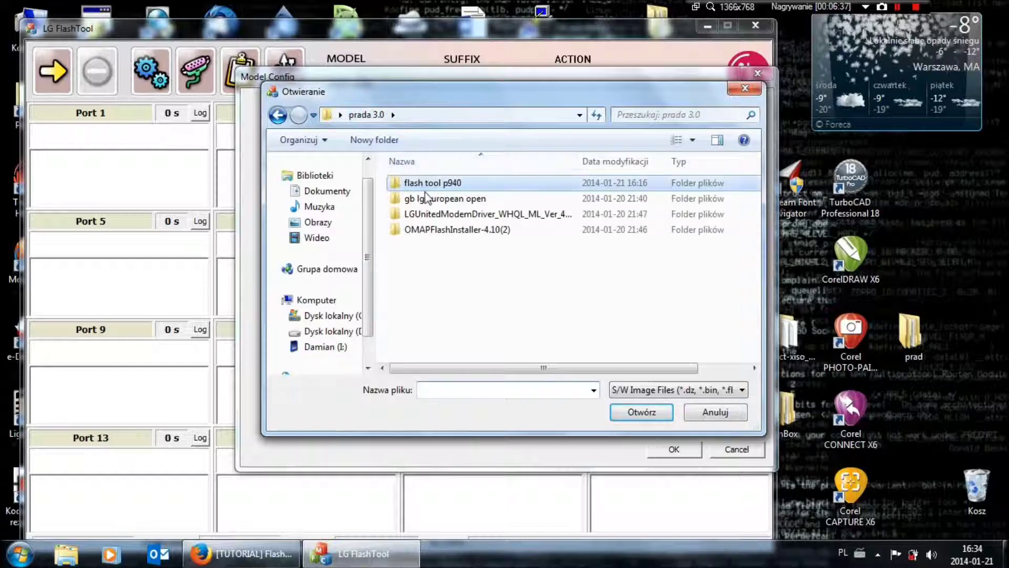
double_click(427, 198)
double_click(421, 184)
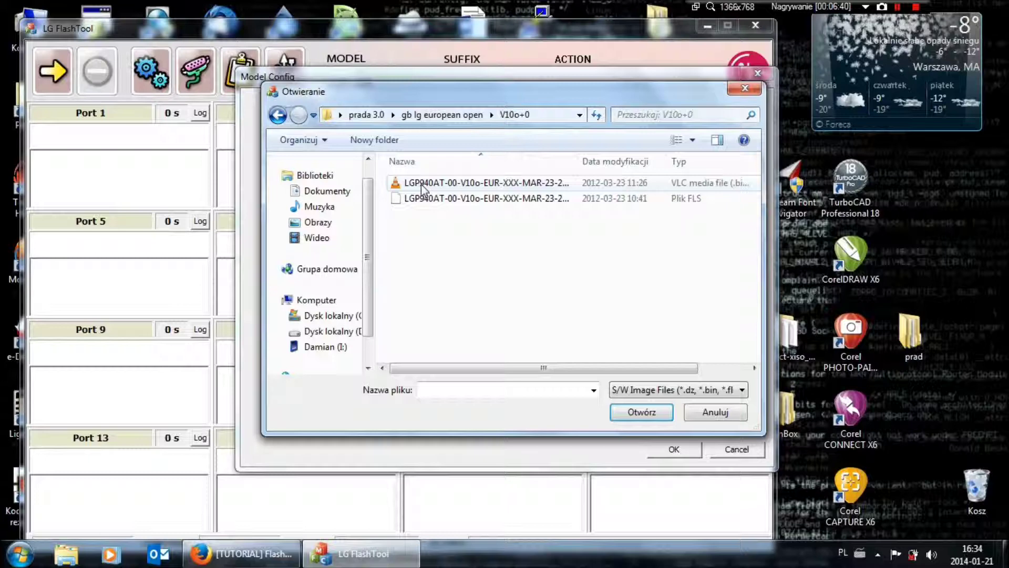
click(421, 184)
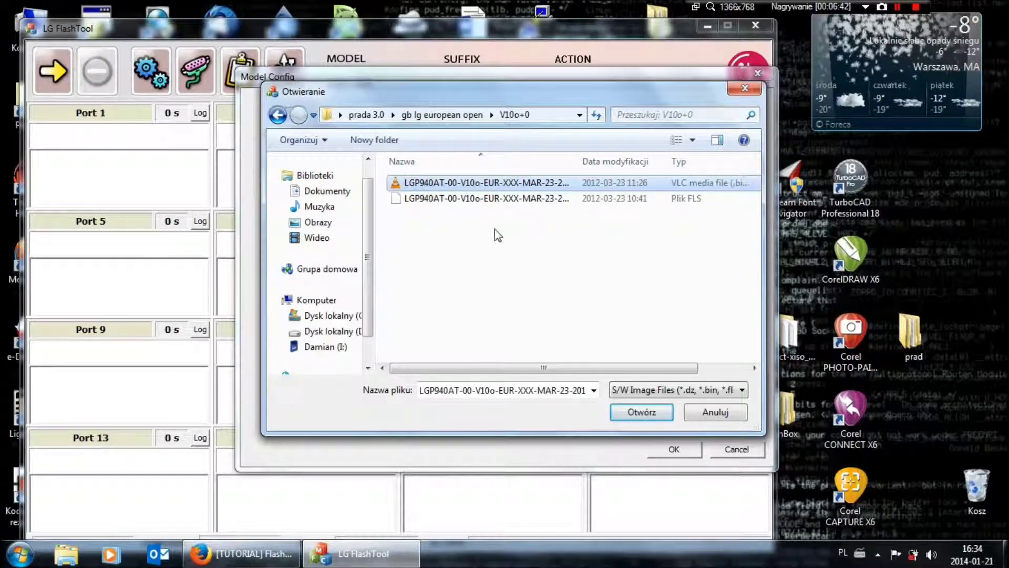
drag(578, 158, 670, 150)
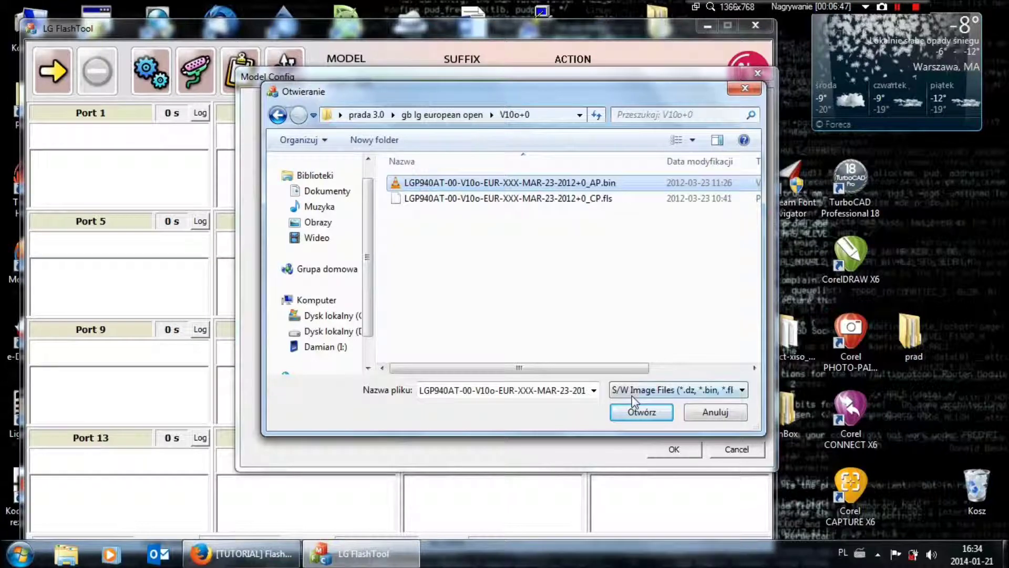
click(636, 414)
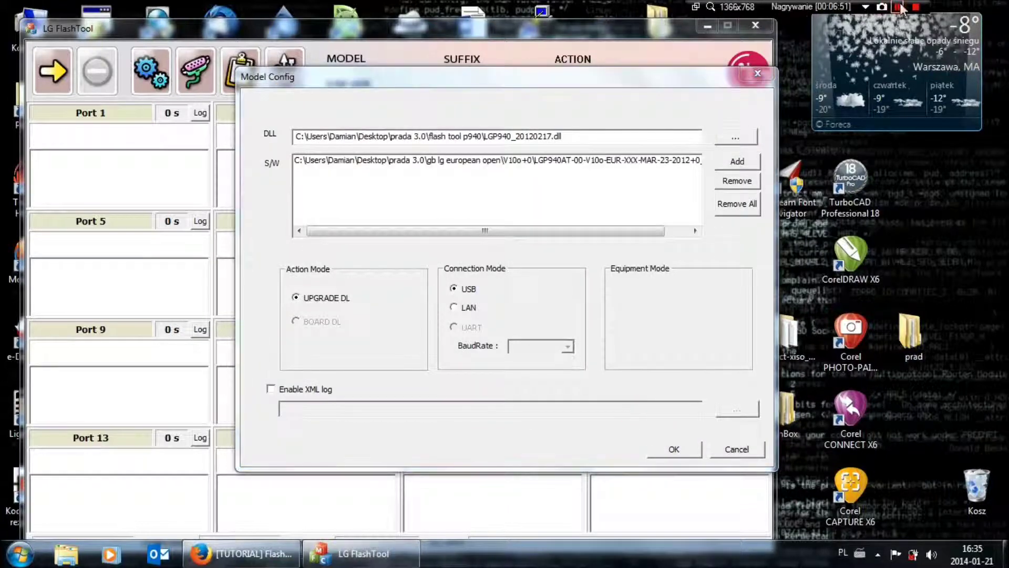
click(664, 449)
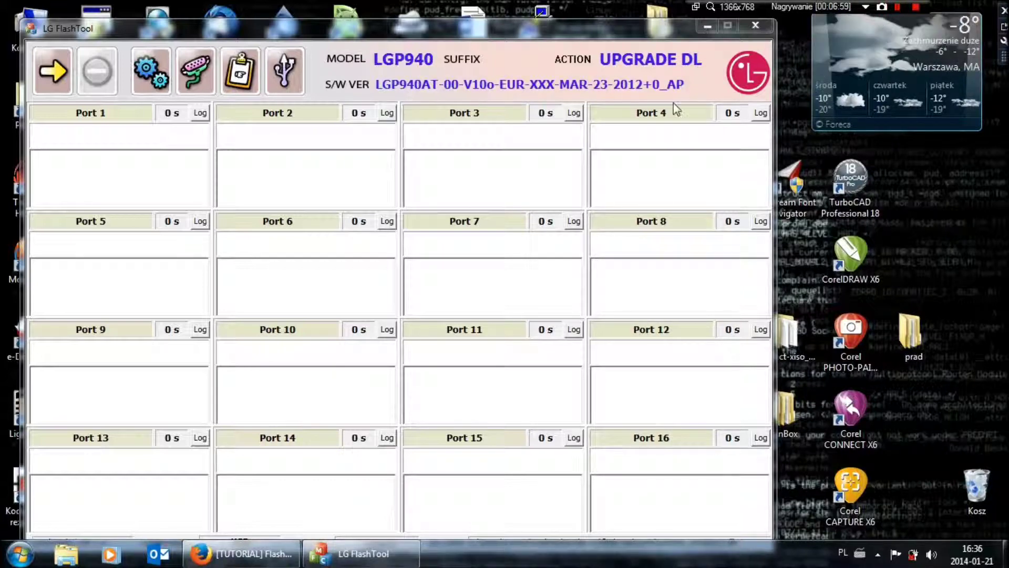
- Enable only port 1 in the multi-port selection and confirm the port settings
click(203, 81)
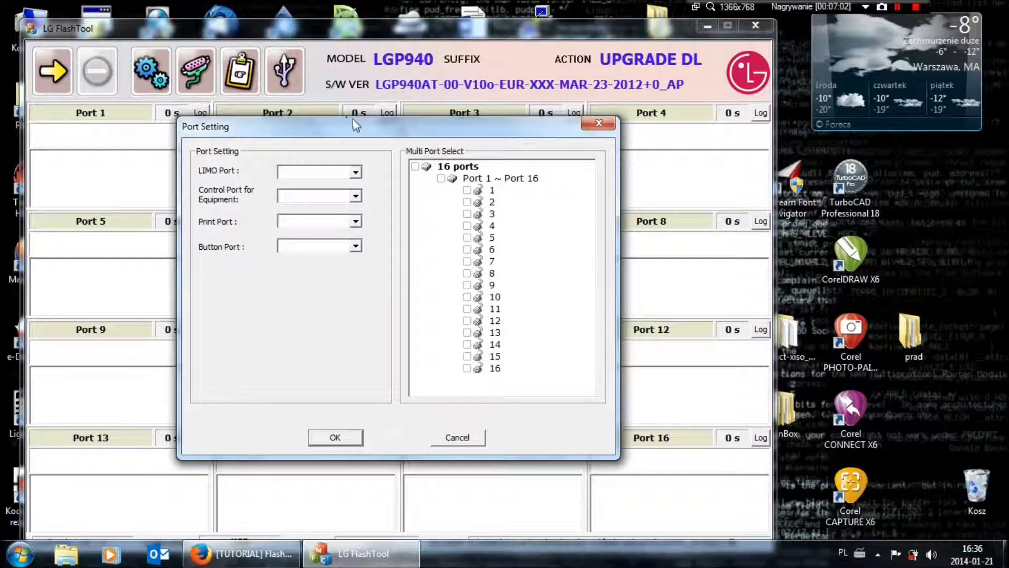
click(468, 191)
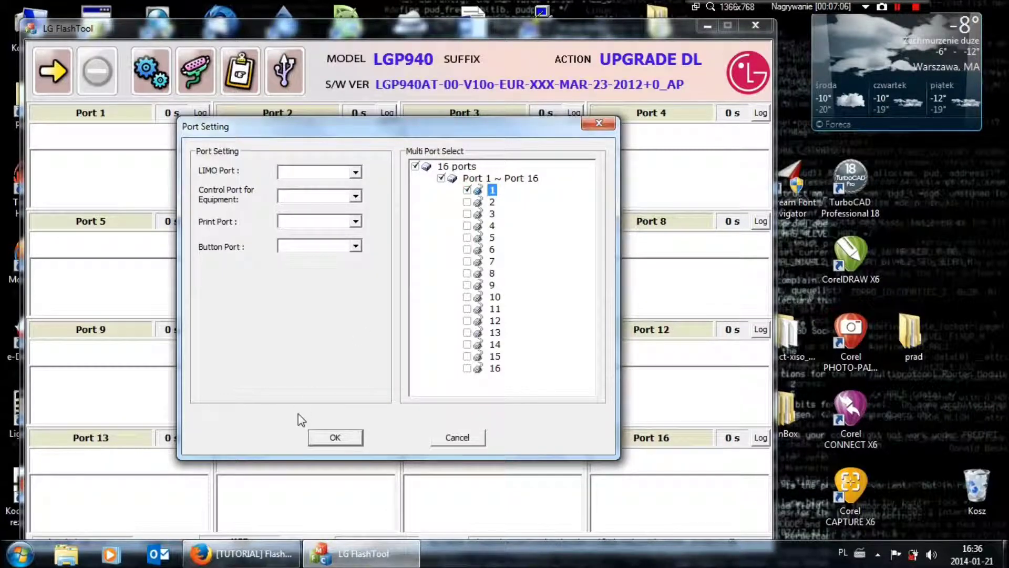
click(338, 443)
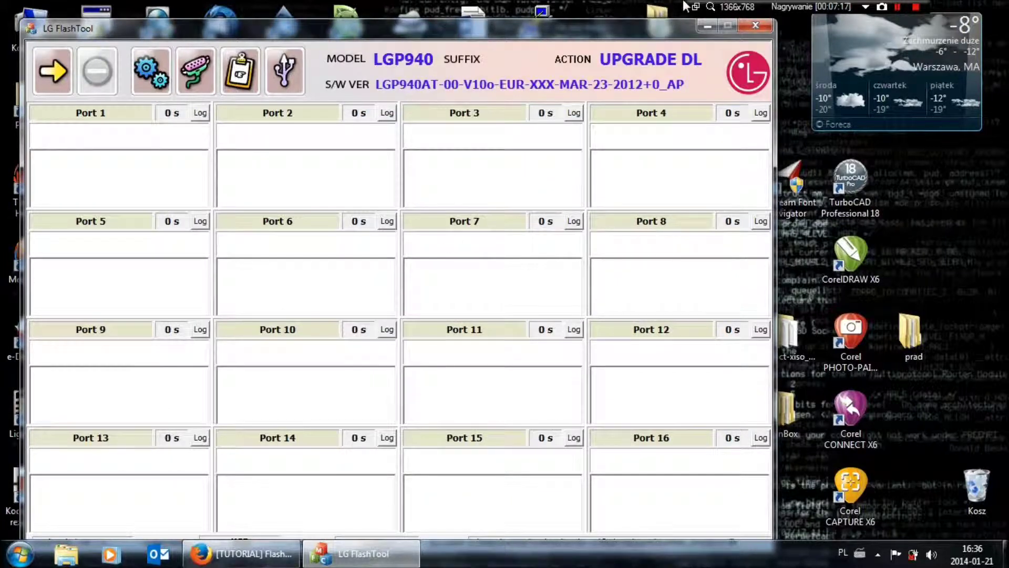
- Start the UPGRADE DL firmware flashing and let it run on Port 1
click(895, 6)
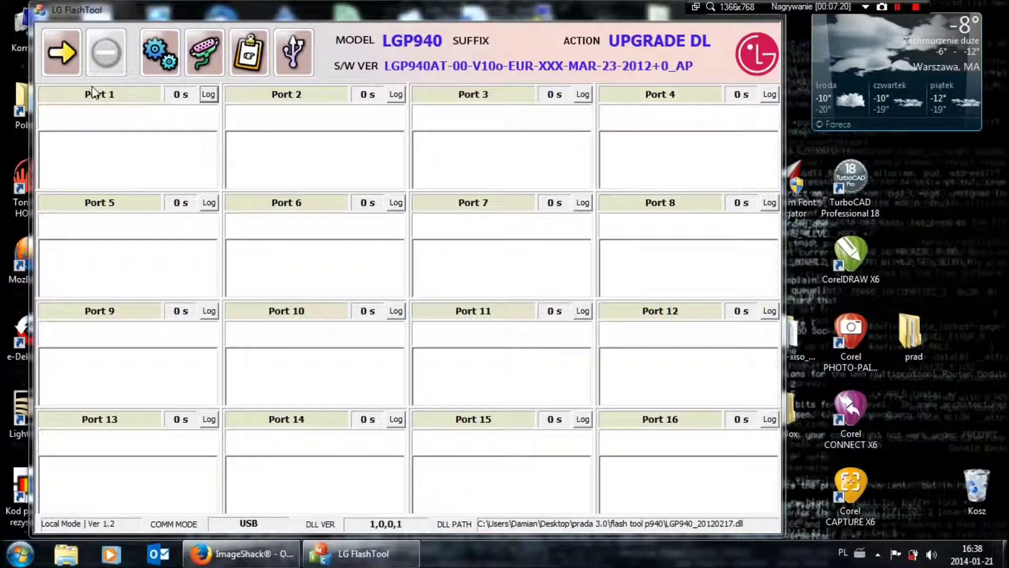
click(70, 61)
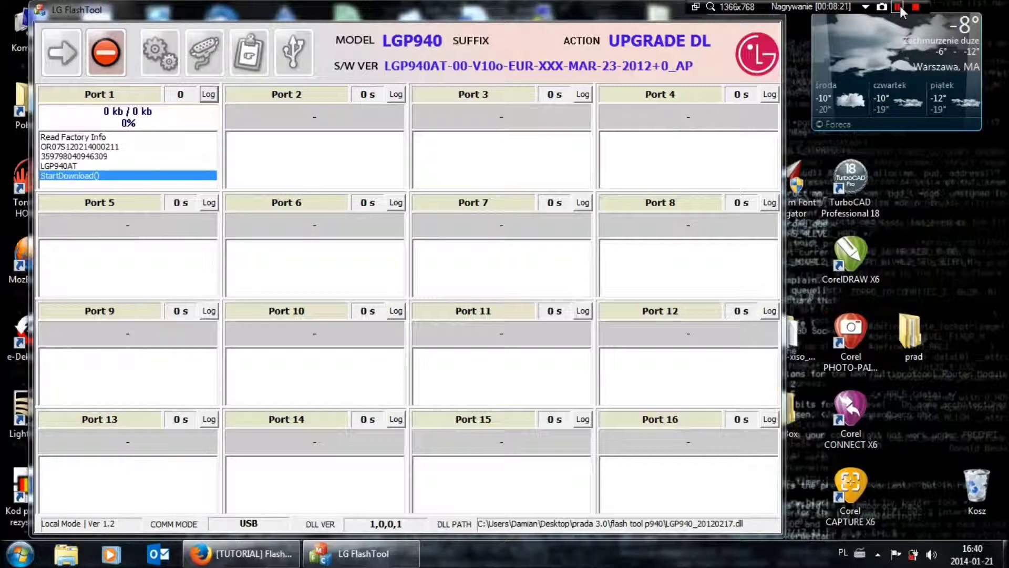
click(900, 5)
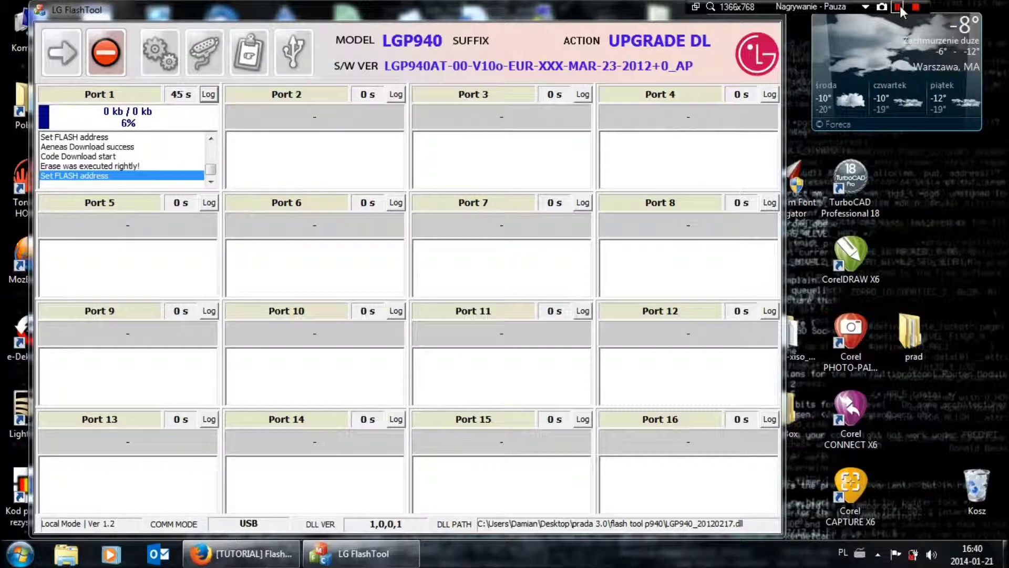
click(899, 5)
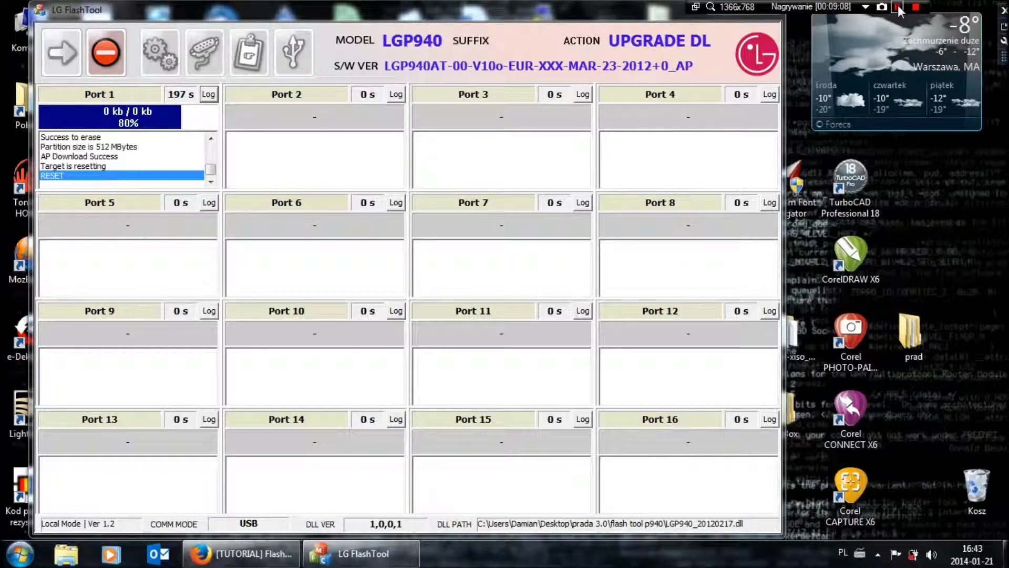